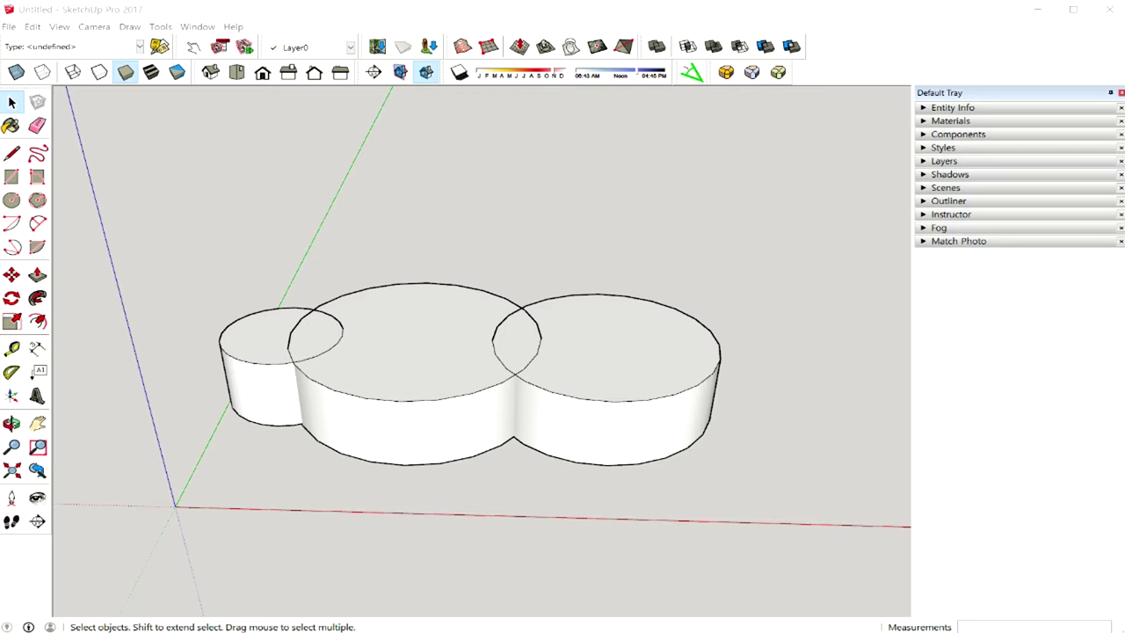
# Look at the Paint sketch of the union, intersect, subtract and trim Venn diagrams, then return to SketchUp.
pyautogui.hotkey('alt', 'Tab')
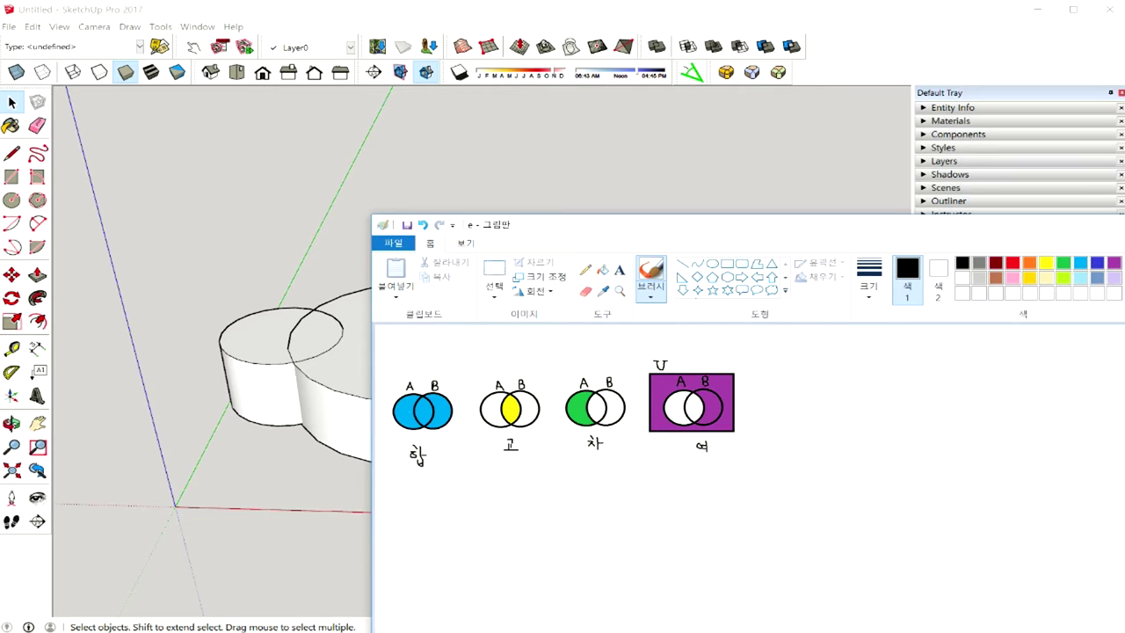
pyautogui.hotkey('alt', 'Tab')
# Orbit to a new angle on the three cylinders, ready to draw a rectangle beside them.
pyautogui.moveTo(710, 284)
pyautogui.mouseDown(button='middle')
pyautogui.moveTo(544, 331)
pyautogui.moveTo(539, 322)
pyautogui.mouseUp(button='middle')
pyautogui.moveTo(666, 333)
pyautogui.mouseDown(button='middle')
pyautogui.moveTo(392, 355)
pyautogui.moveTo(732, 319)
pyautogui.moveTo(642, 328)
pyautogui.moveTo(637, 361)
pyautogui.moveTo(647, 361)
pyautogui.mouseUp(button='middle')
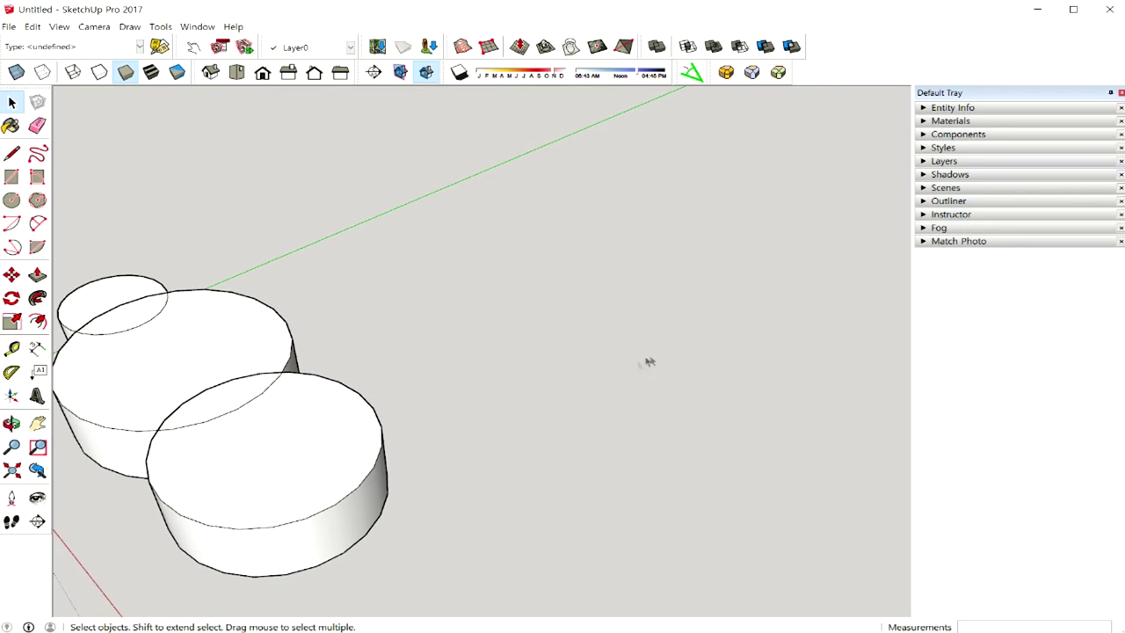
pyautogui.click(14, 178)
# Draw a flat rectangular face beside the three cylinders.
pyautogui.click(459, 280)
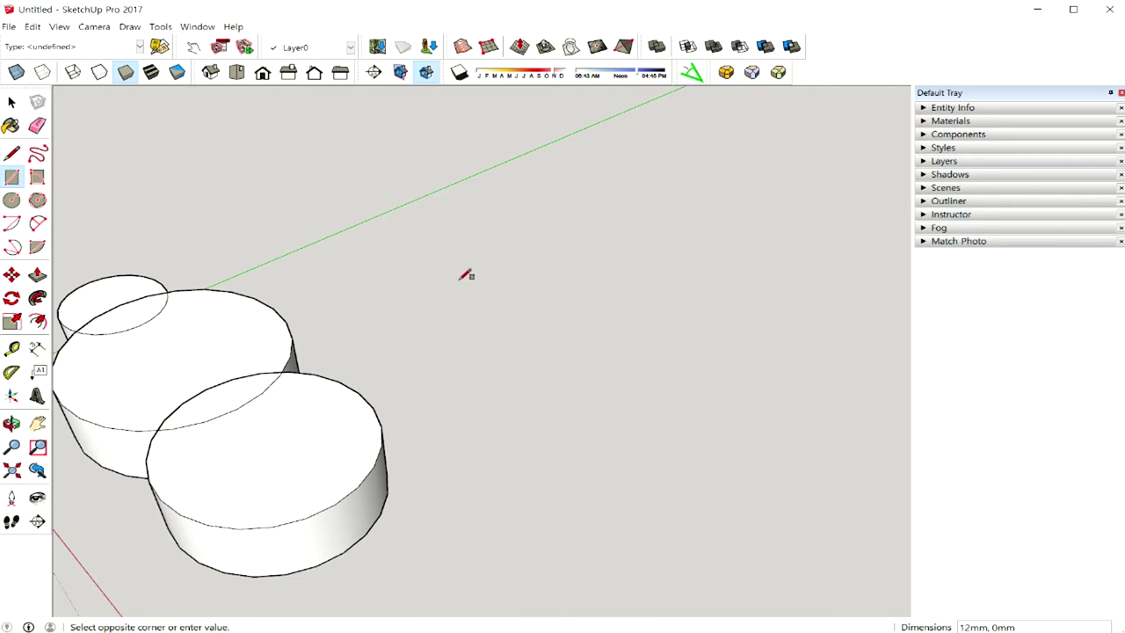
pyautogui.click(735, 294)
pyautogui.moveTo(673, 342); pyautogui.dragTo(592, 308, button='middle')
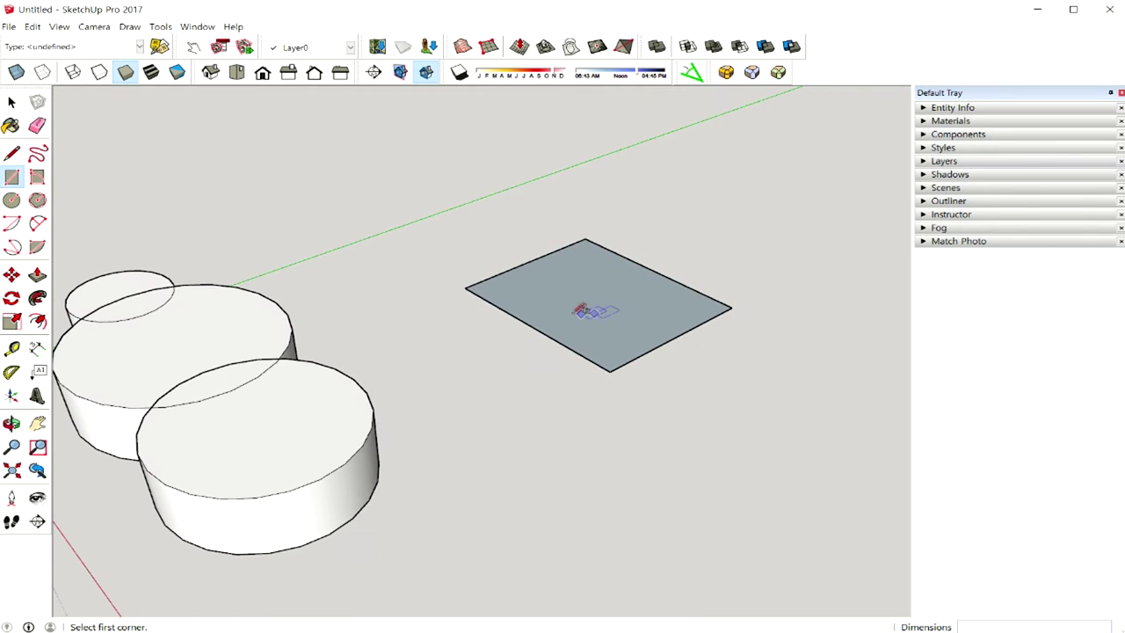
# Select the new face and show its Entity Info, with an area of 12400160 mm².
pyautogui.press('space')
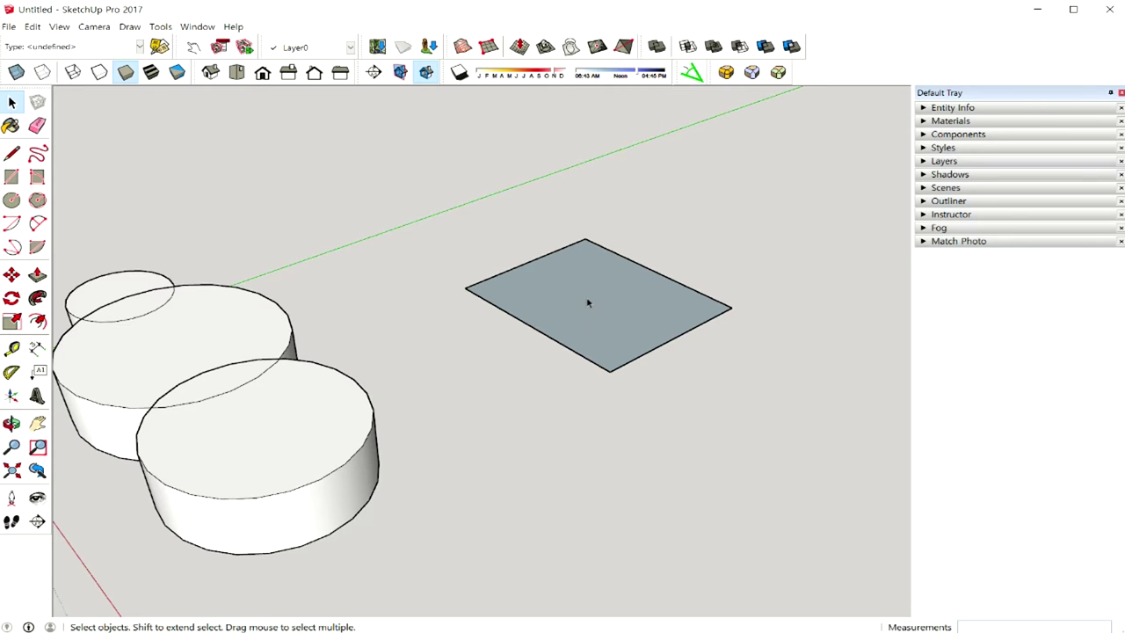
pyautogui.moveTo(586, 304); pyautogui.dragTo(582, 320, button='middle')
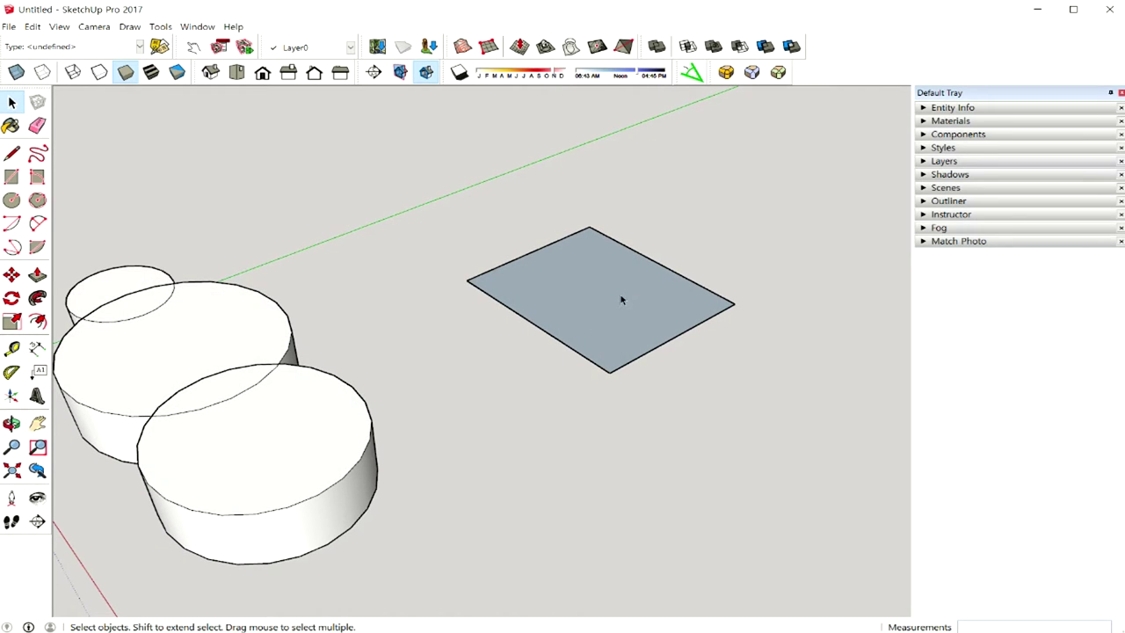
pyautogui.click(613, 300)
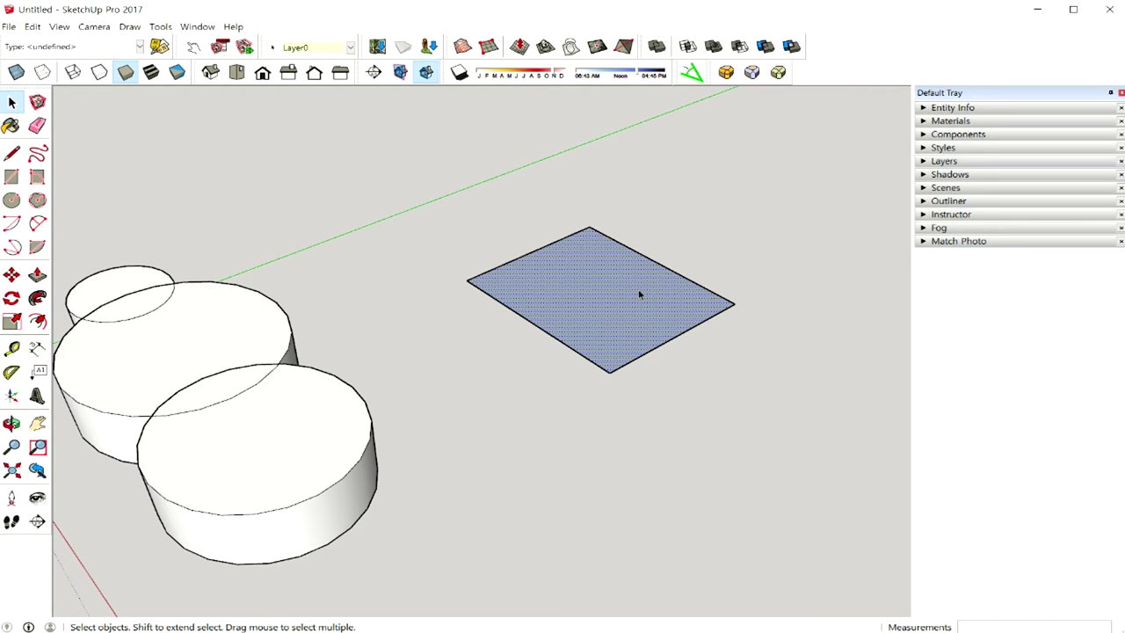
pyautogui.click(937, 108)
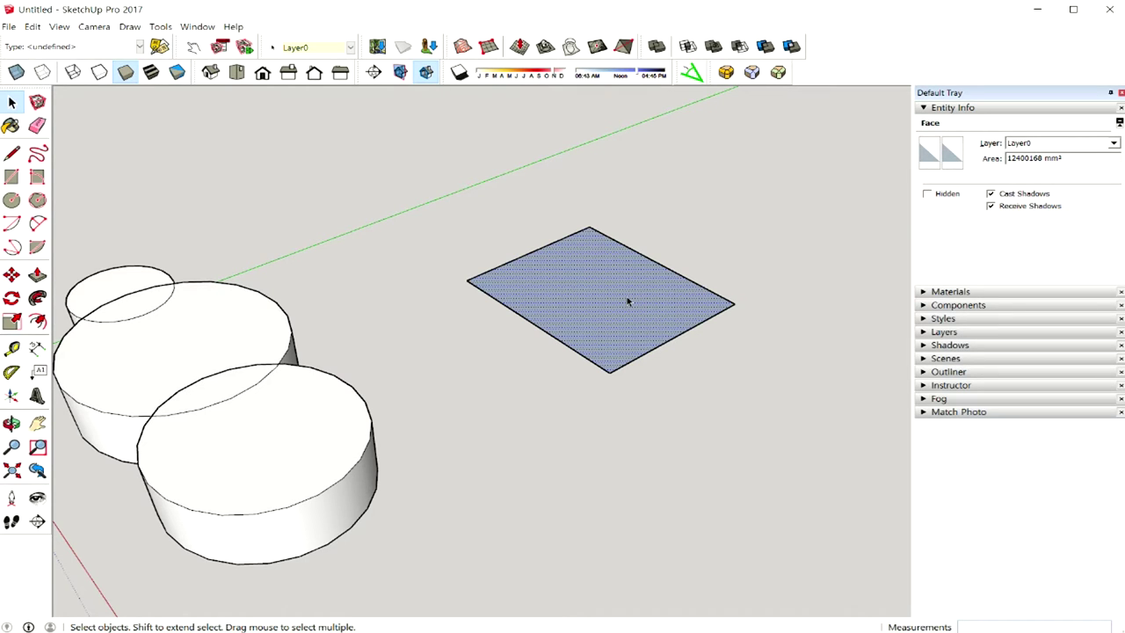
# Push/Pull the rectangle up into a box 1757 mm tall.
pyautogui.press('p')
pyautogui.click(617, 299)
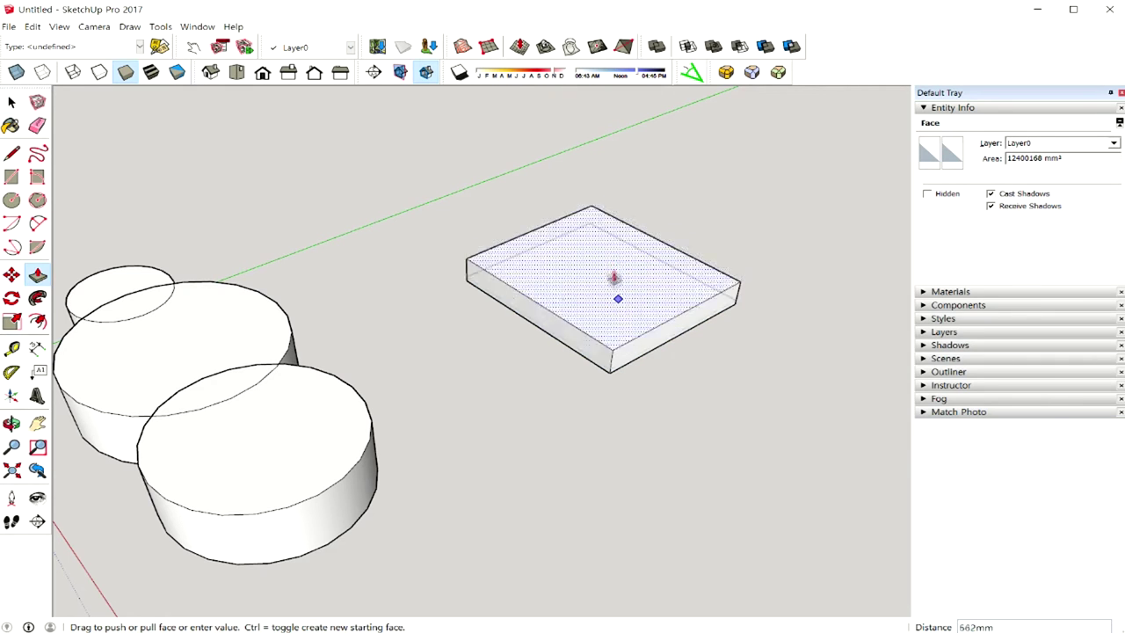
pyautogui.click(606, 230)
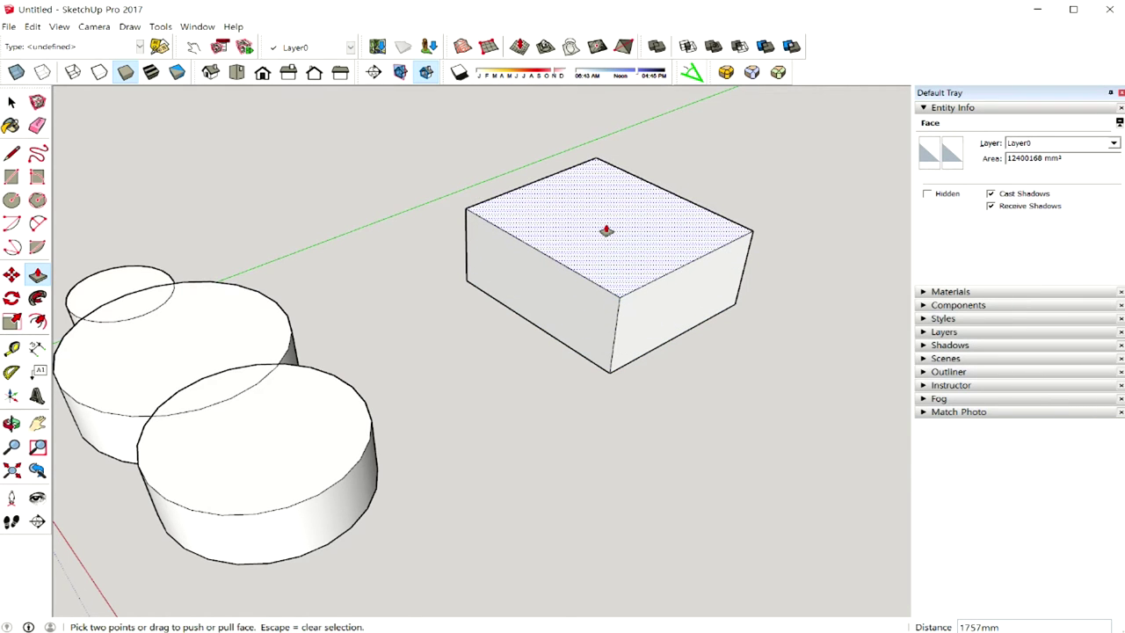
pyautogui.press('o')
pyautogui.moveTo(628, 251); pyautogui.dragTo(641, 198)
pyautogui.press('p')
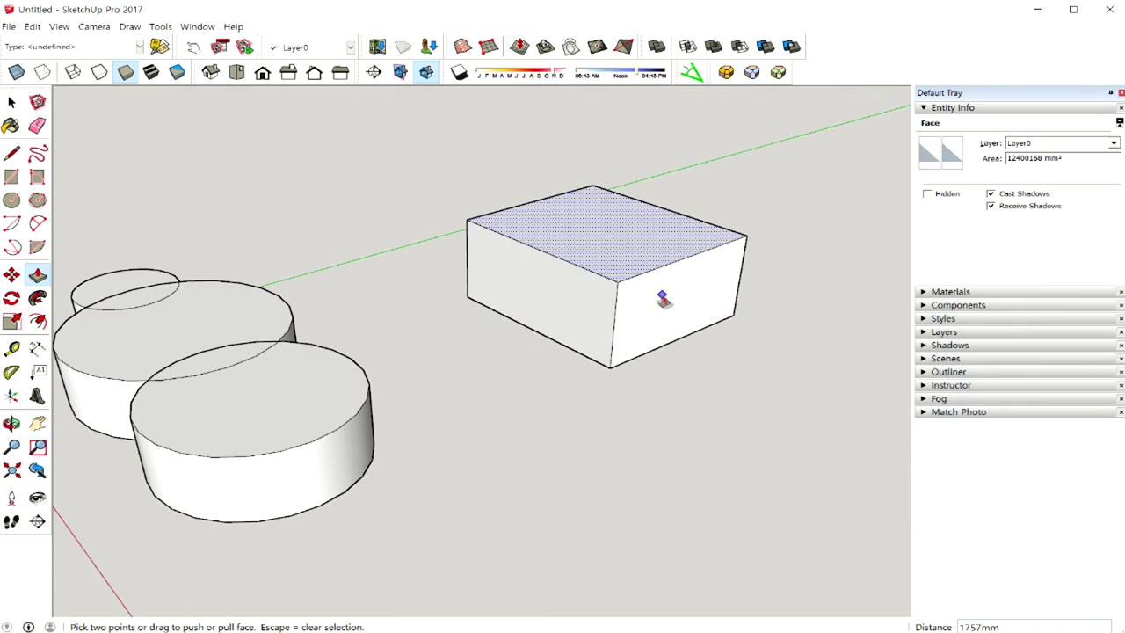
# Select the box's side face, top edge and top face, then the entire box.
pyautogui.press('space')
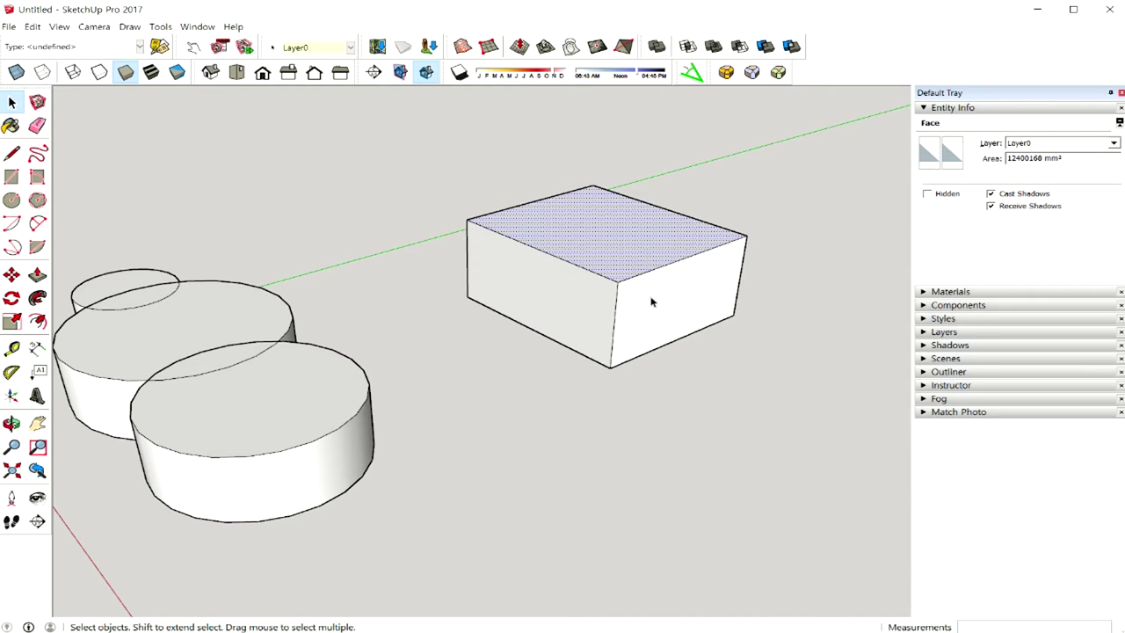
pyautogui.click(650, 301)
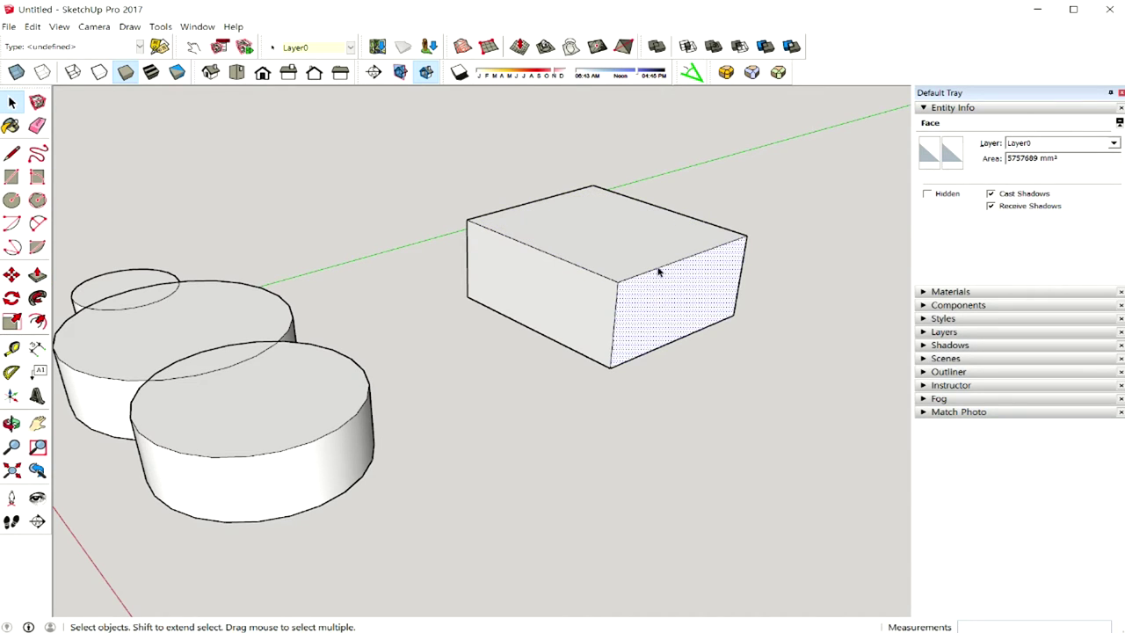
pyautogui.click(658, 269)
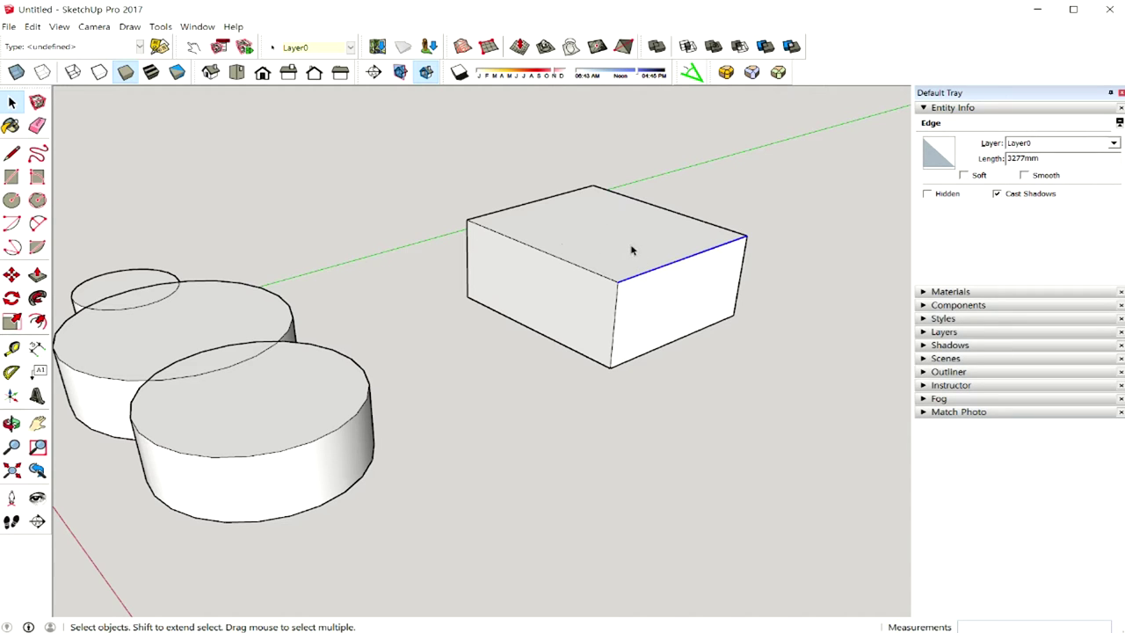
pyautogui.click(624, 266)
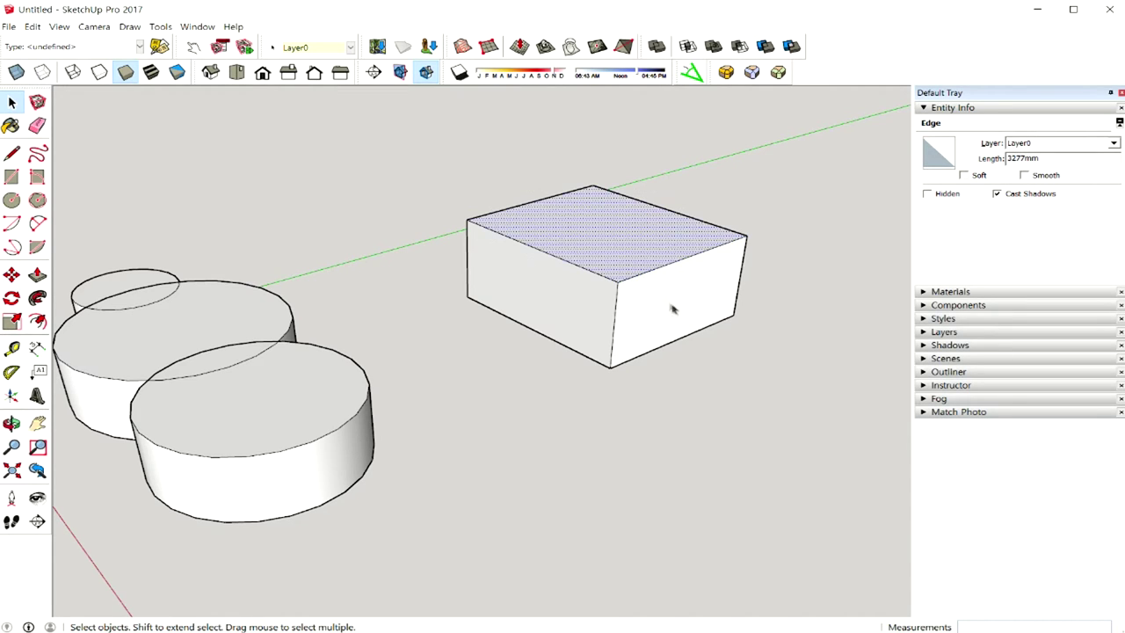
pyautogui.tripleClick(674, 309)
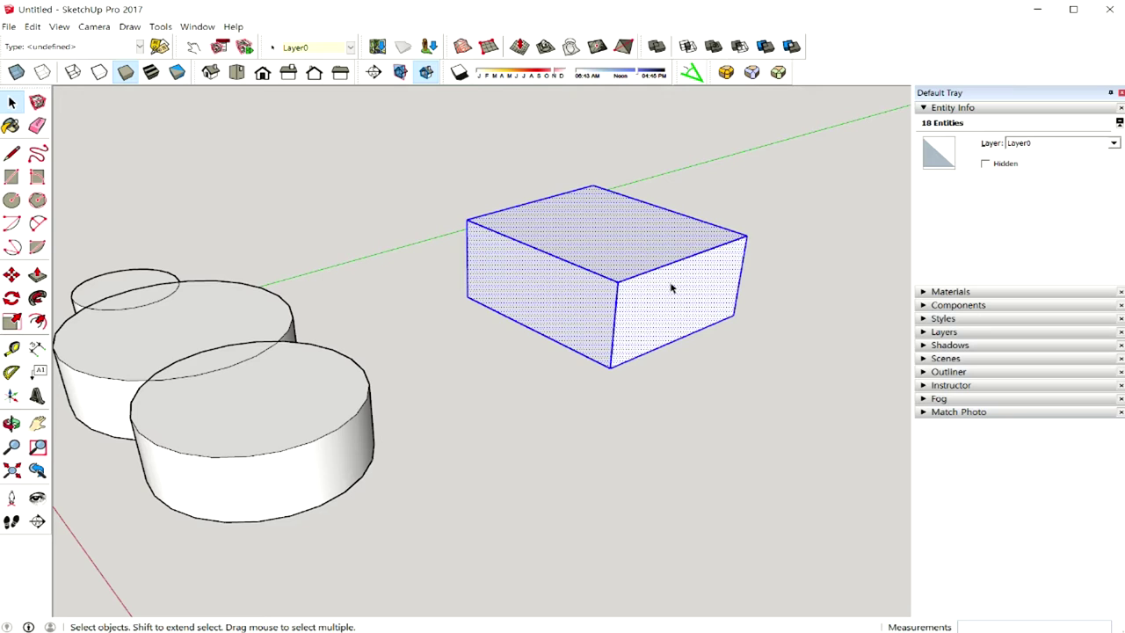
pyautogui.click(730, 348)
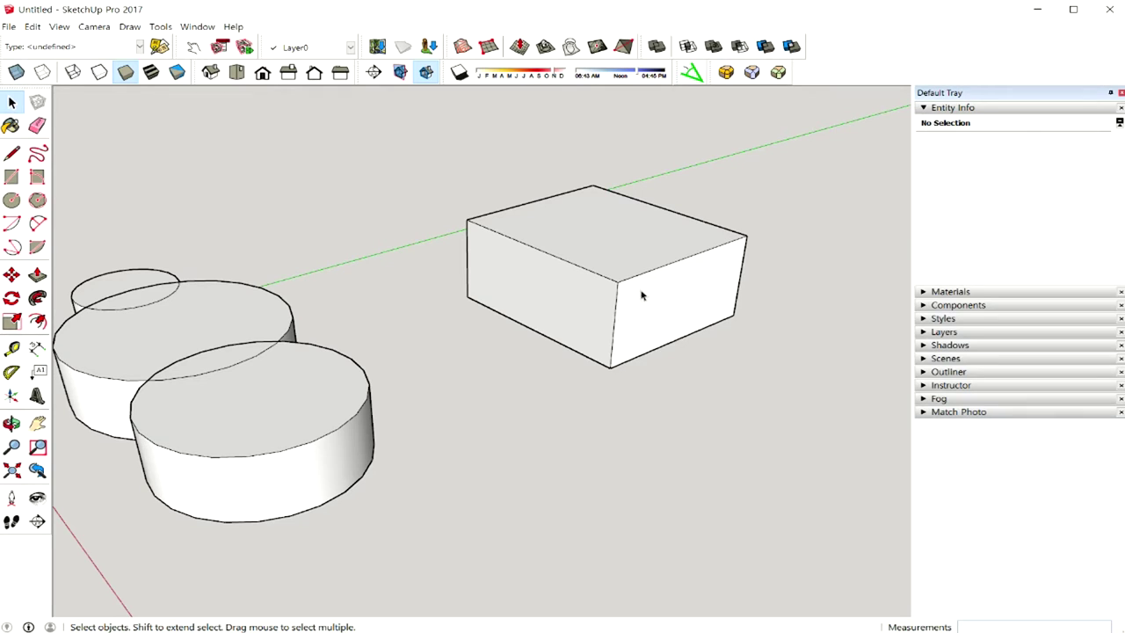
pyautogui.tripleClick(664, 246)
pyautogui.rightClick(660, 244)
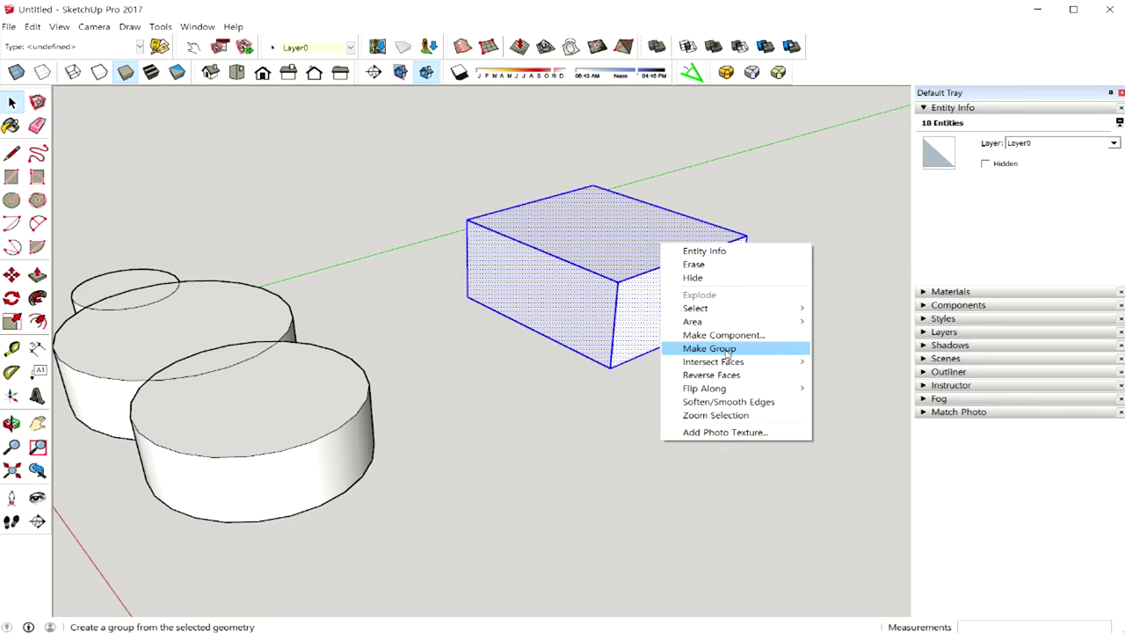
pyautogui.click(727, 351)
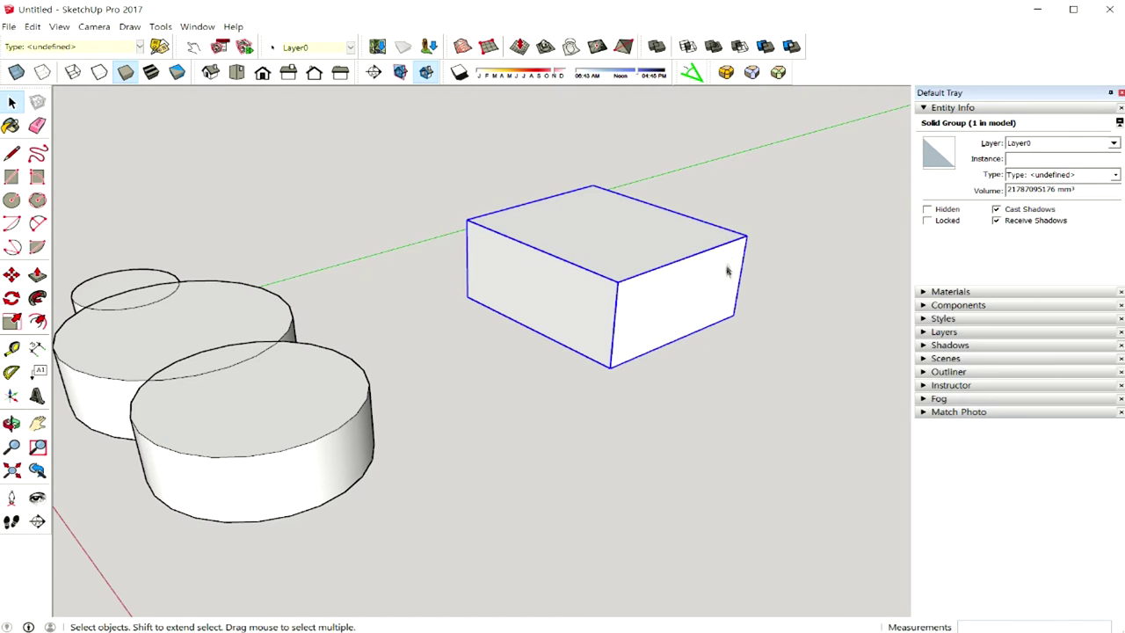
pyautogui.moveTo(680, 283)
pyautogui.mouseDown(button='middle')
pyautogui.moveTo(635, 307)
pyautogui.moveTo(660, 286)
pyautogui.mouseUp(button='middle')
pyautogui.hotkey('ctrl', 't')
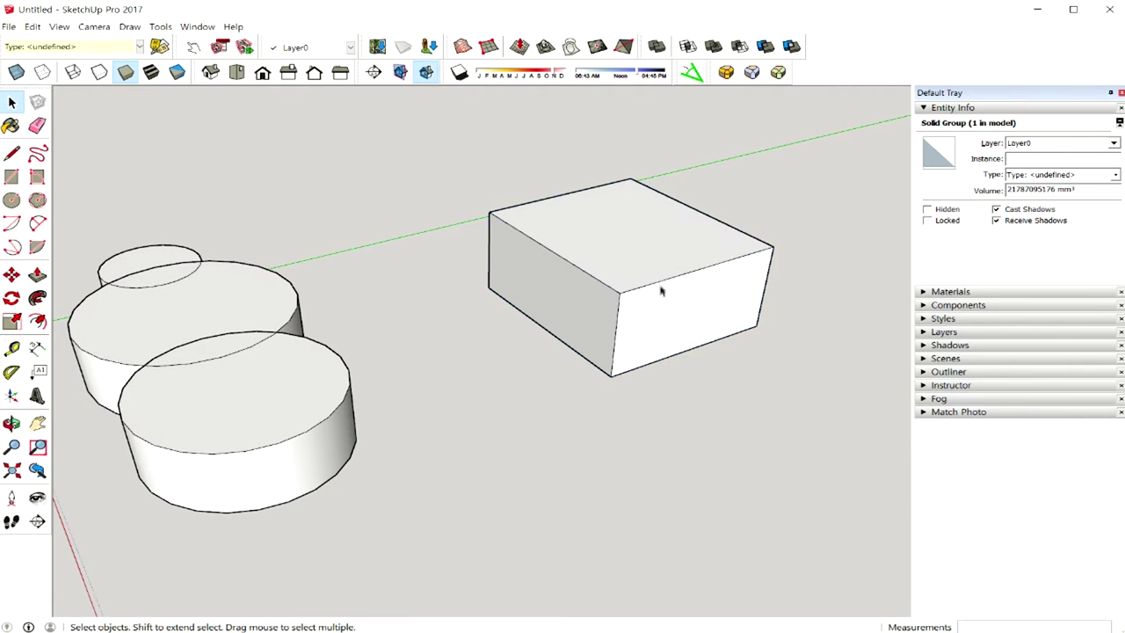
pyautogui.press('o')
pyautogui.moveTo(656, 303); pyautogui.dragTo(673, 254)
pyautogui.press('space')
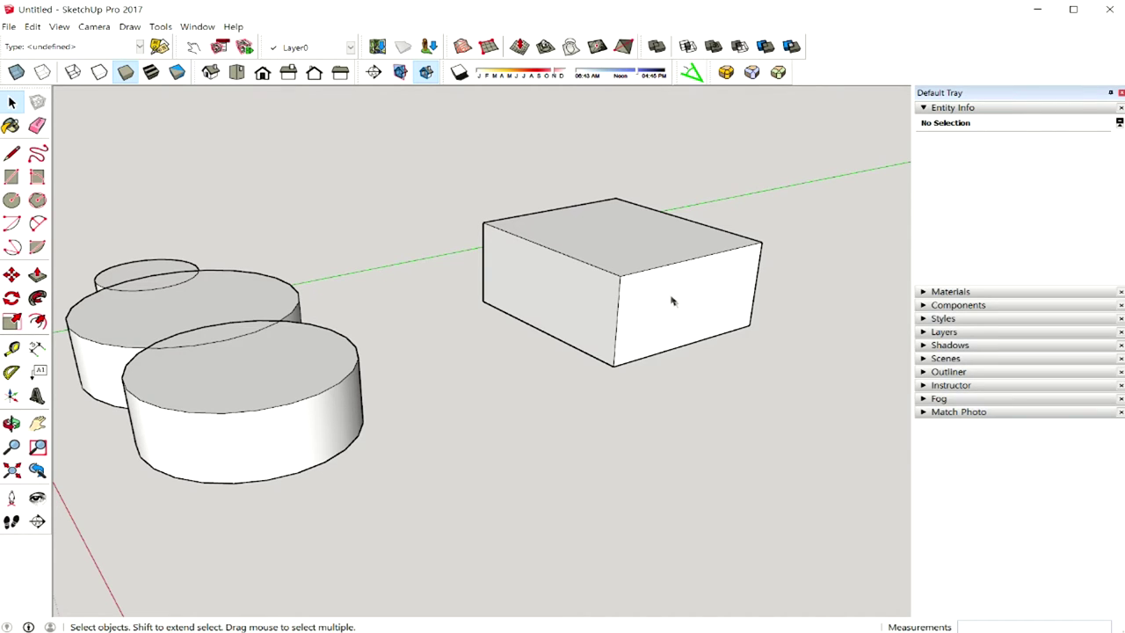
# Delete the box's front-right face and group the open box.
pyautogui.click(681, 310)
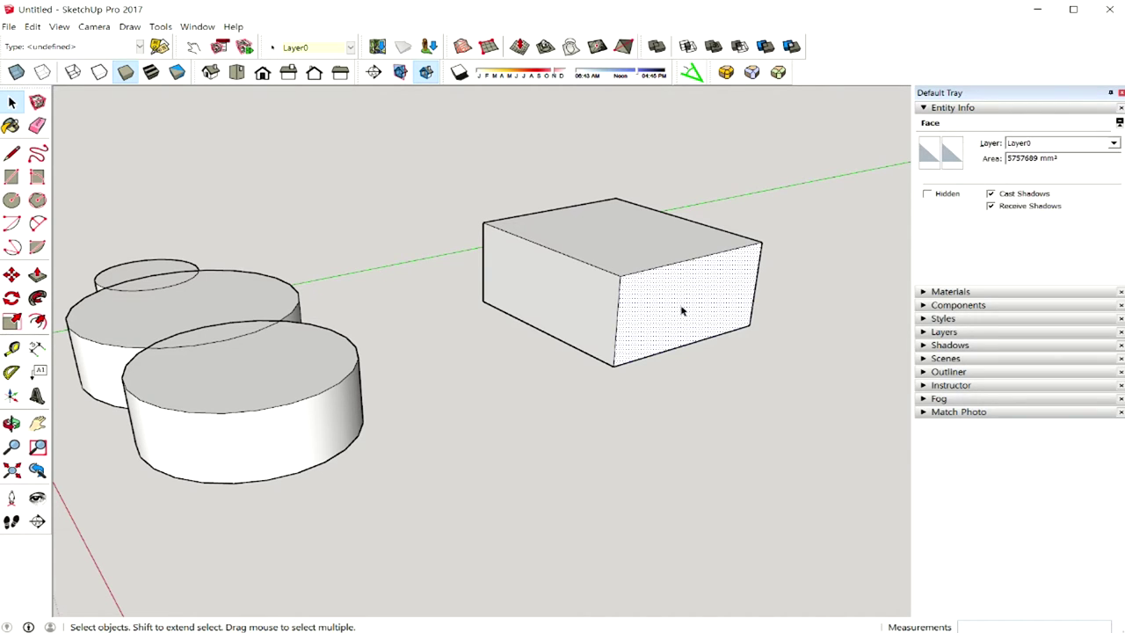
pyautogui.press('Delete')
pyautogui.tripleClick(598, 306)
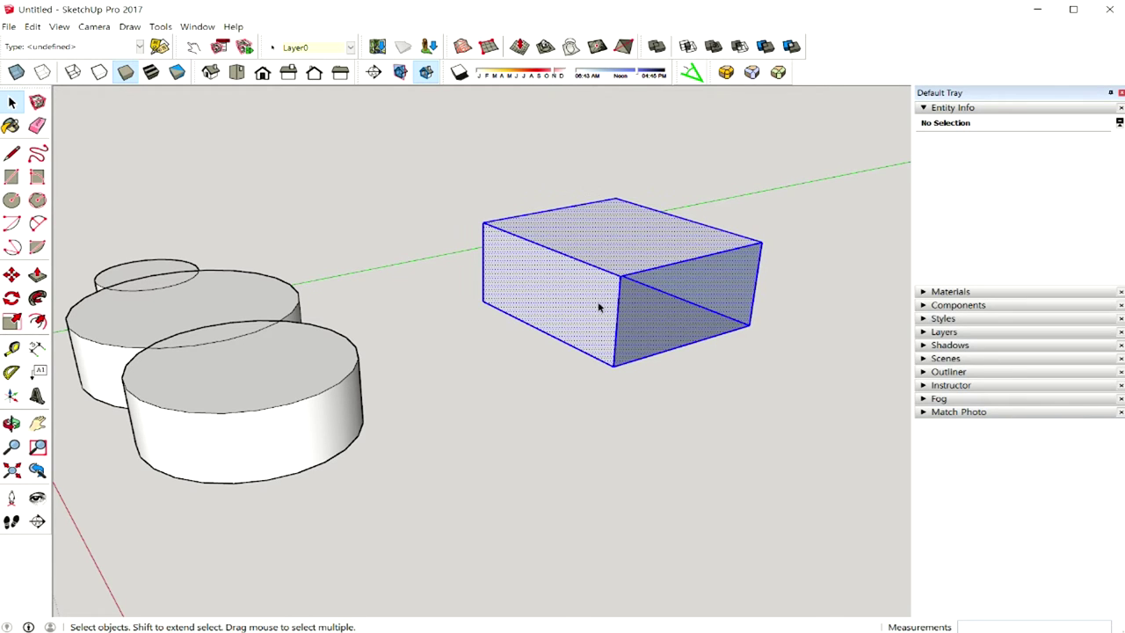
pyautogui.rightClick(613, 264)
pyautogui.click(690, 373)
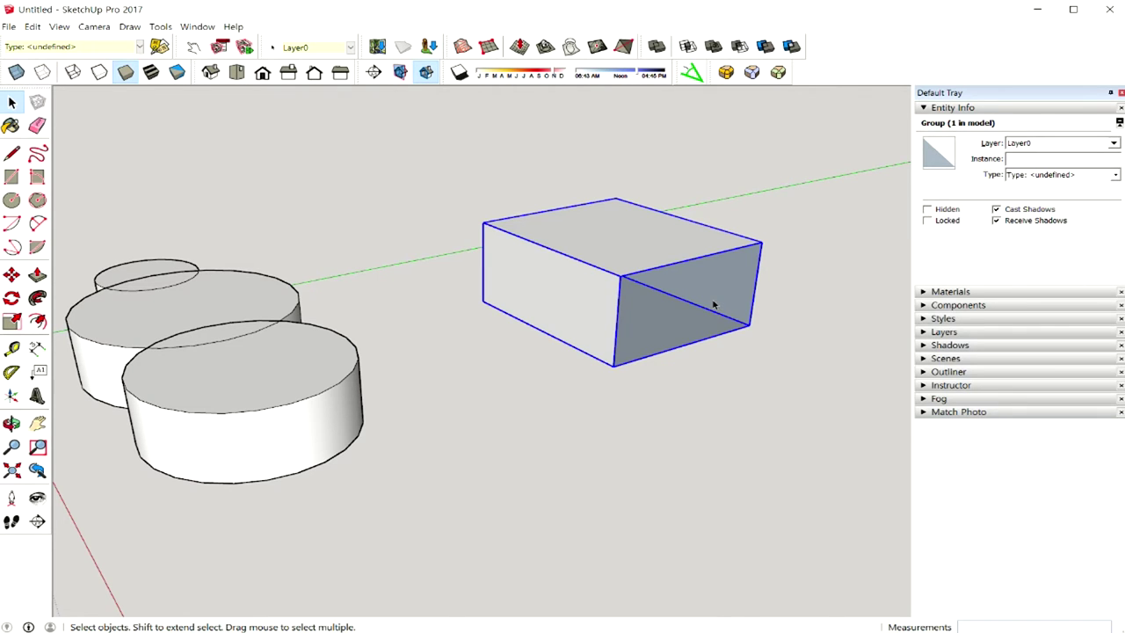
# Inspect the open box group's context menu and select its inside bottom face.
pyautogui.rightClick(689, 299)
pyautogui.click(590, 394)
pyautogui.click(591, 395)
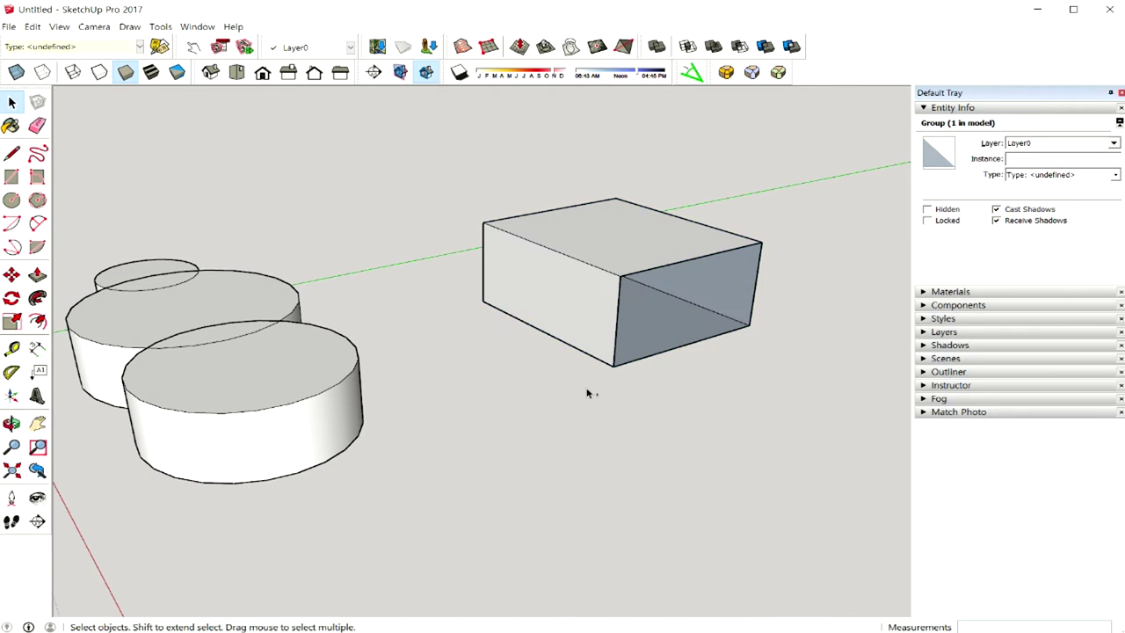
pyautogui.click(713, 277)
pyautogui.moveTo(713, 278)
pyautogui.mouseDown(button='middle')
pyautogui.moveTo(725, 286)
pyautogui.moveTo(665, 283)
pyautogui.mouseUp(button='middle')
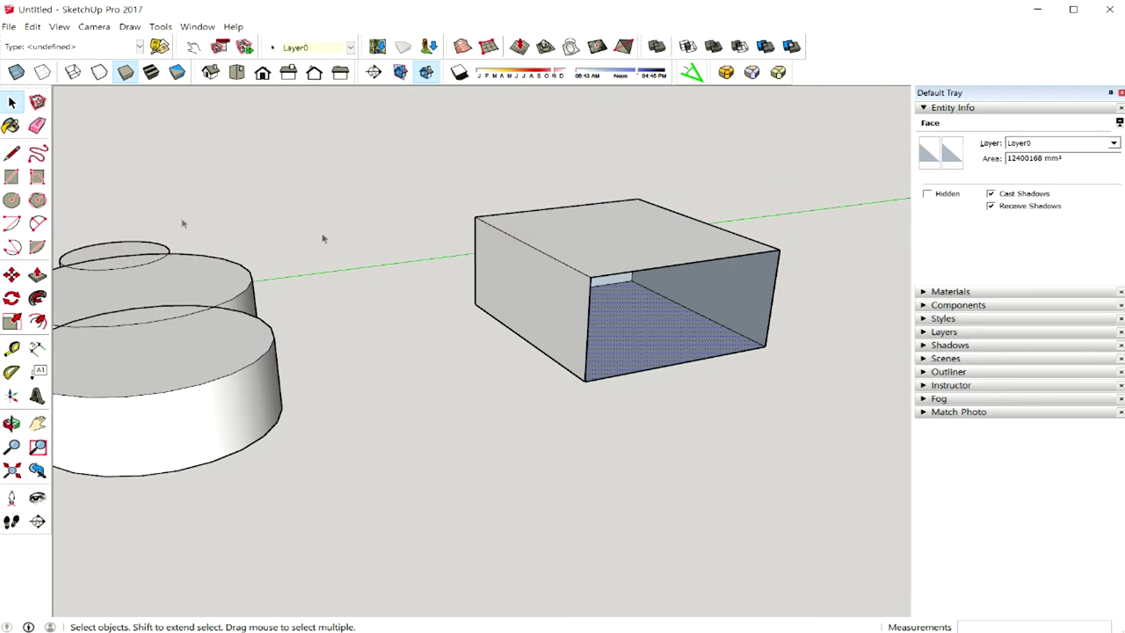
# Trace the missing front edge to close the box, undo a stray line, and select the box.
pyautogui.click(13, 154)
pyautogui.click(590, 276)
pyautogui.click(584, 380)
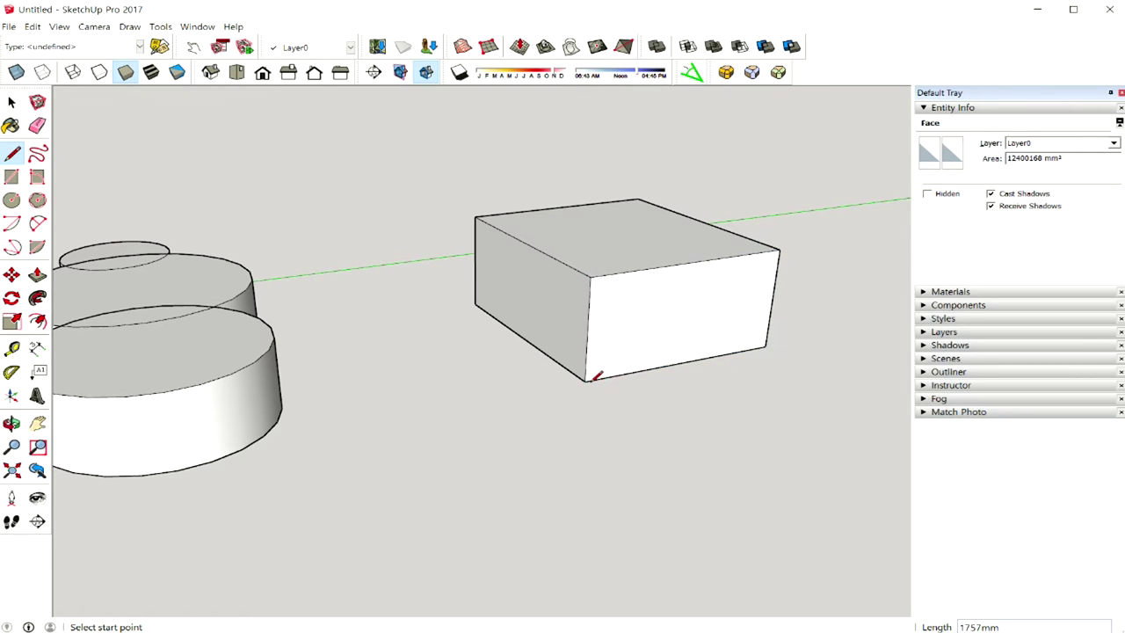
pyautogui.moveTo(552, 307); pyautogui.dragTo(608, 273, button='middle')
pyautogui.click(415, 170)
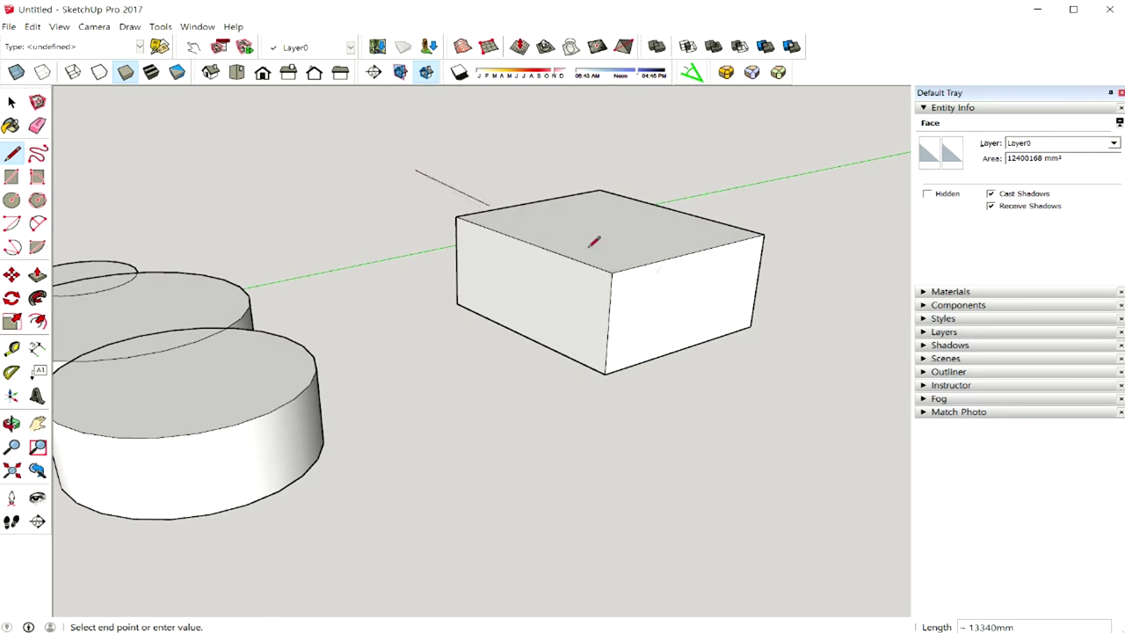
pyautogui.click(690, 327)
pyautogui.hotkey('ctrl', 'z')
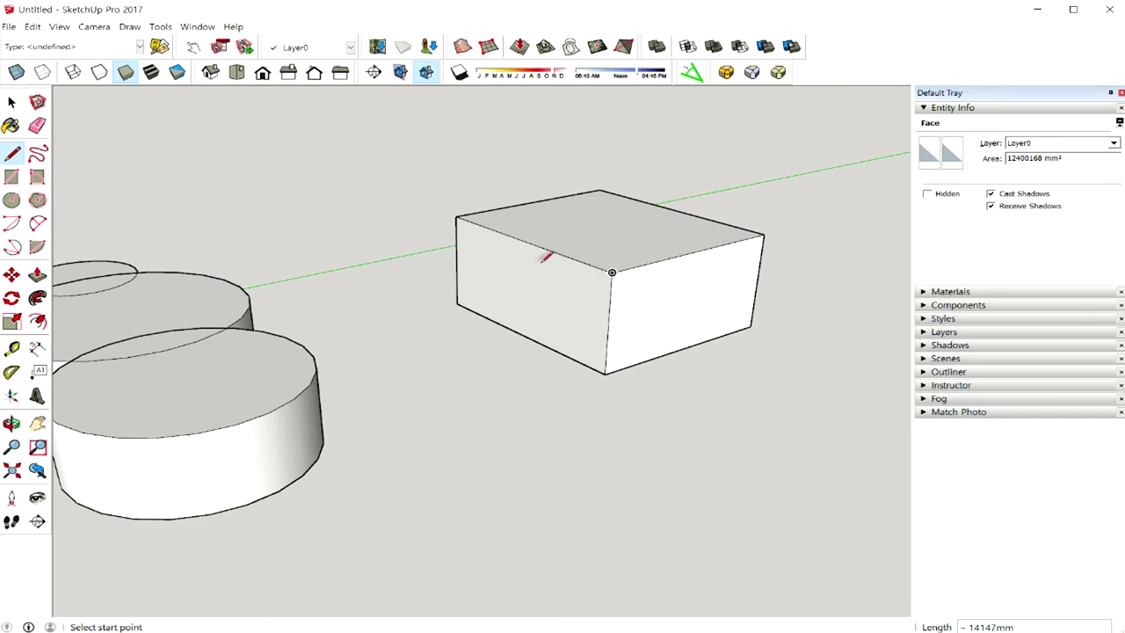
pyautogui.press('space')
pyautogui.moveTo(388, 149); pyautogui.dragTo(811, 380)
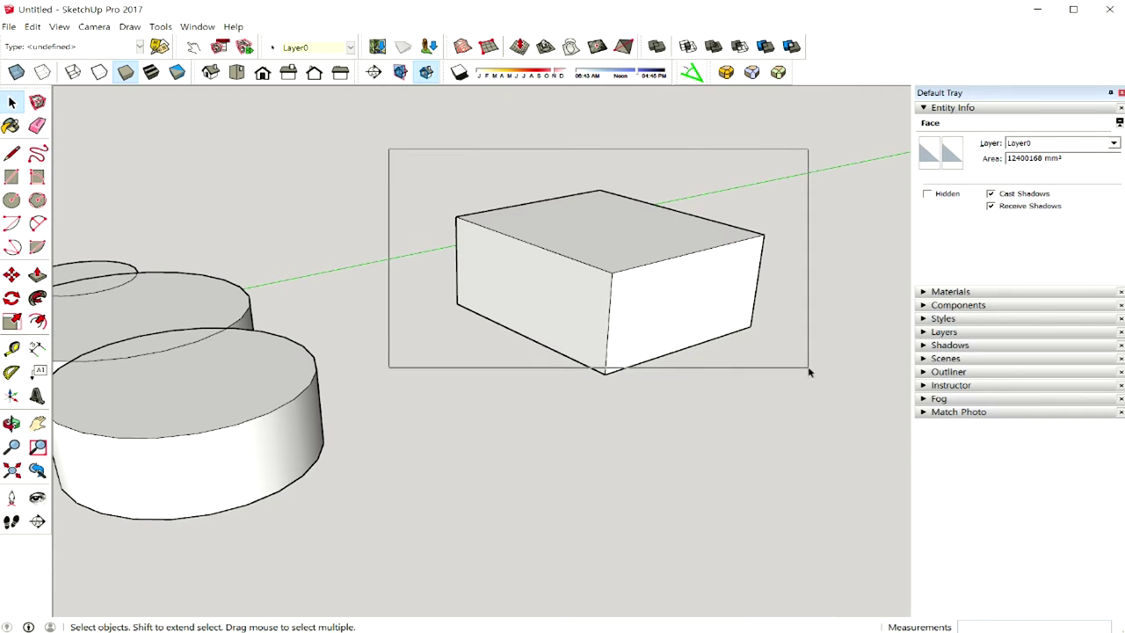
# Group the selected box, inspect it from a few angles, then delete the box group.
pyautogui.rightClick(702, 291)
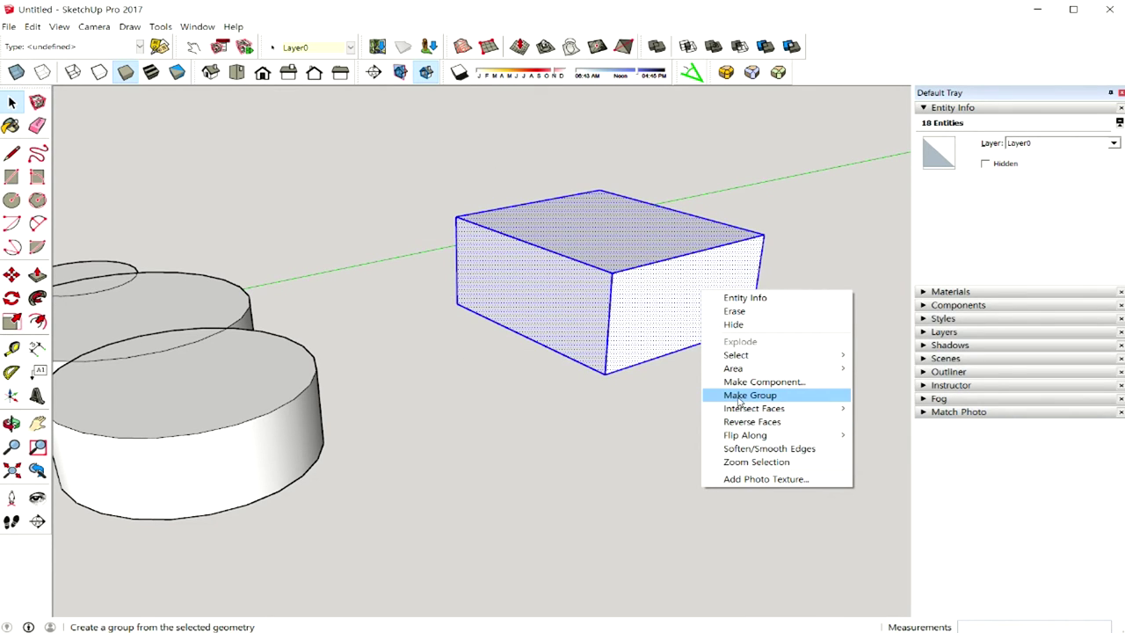
pyautogui.click(739, 397)
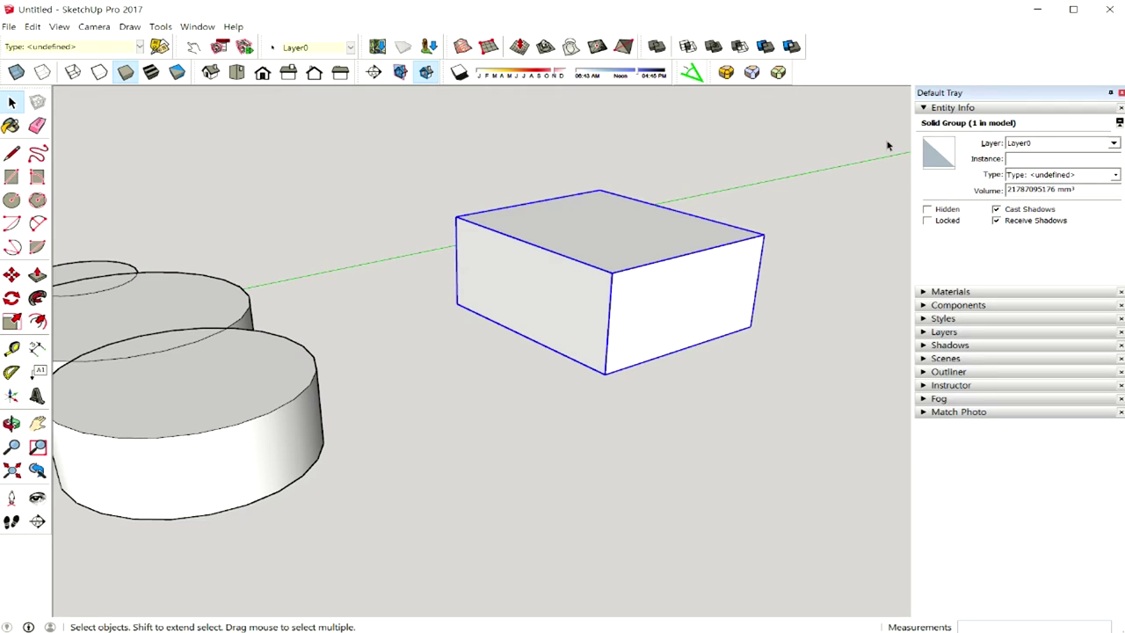
pyautogui.moveTo(698, 322); pyautogui.dragTo(658, 345, button='middle')
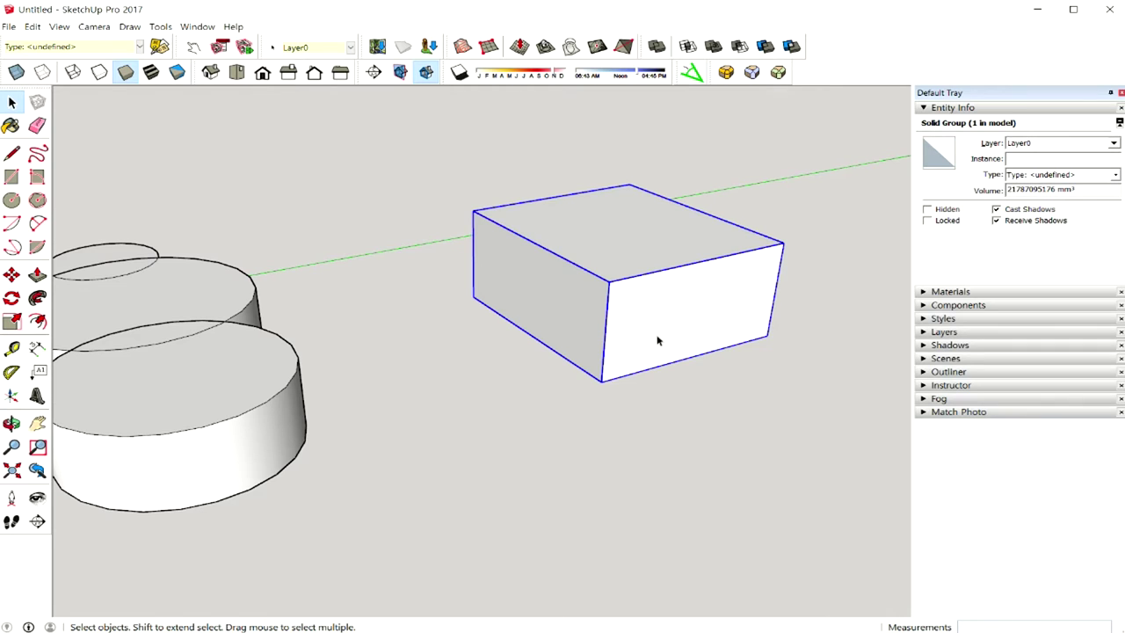
pyautogui.moveTo(657, 334); pyautogui.dragTo(678, 328, button='middle')
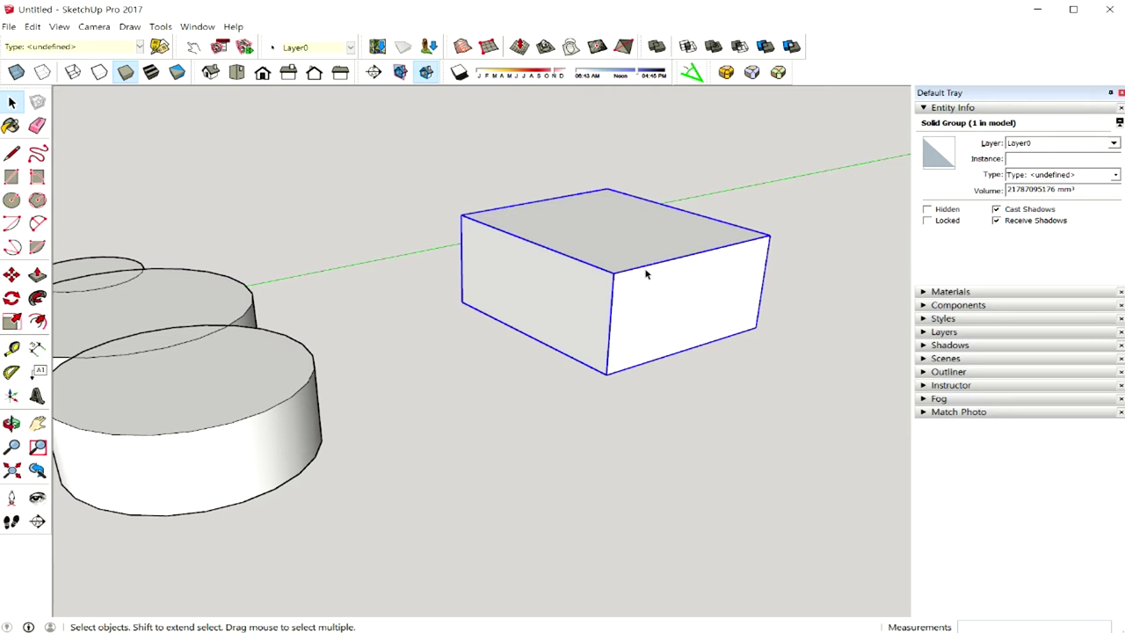
pyautogui.moveTo(658, 286)
pyautogui.mouseDown(button='middle')
pyautogui.moveTo(693, 281)
pyautogui.moveTo(638, 304)
pyautogui.mouseUp(button='middle')
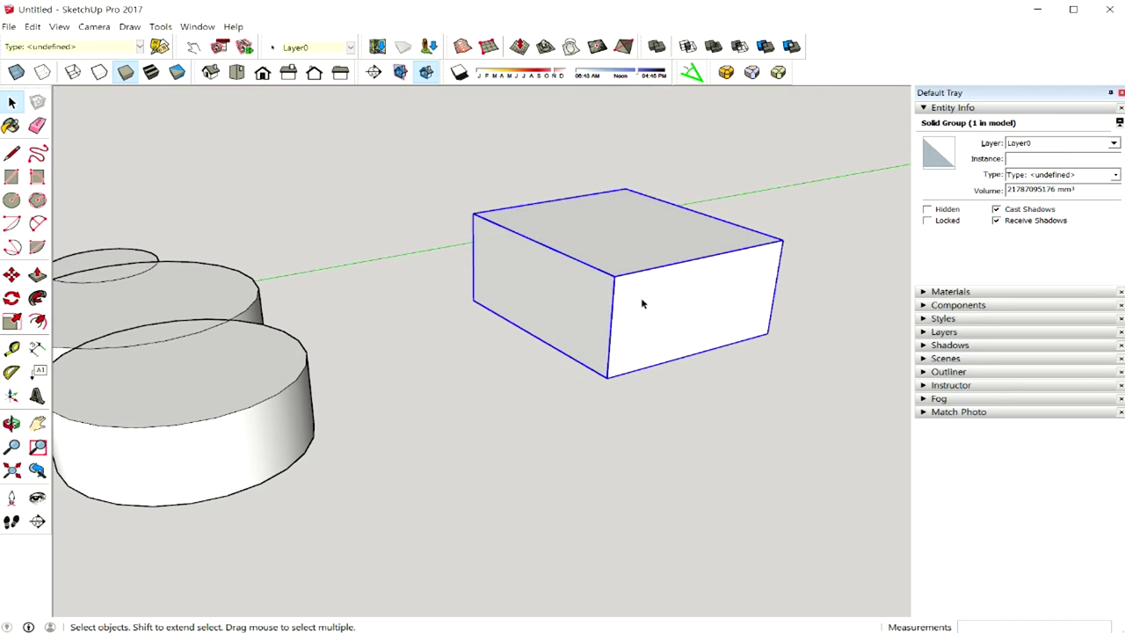
pyautogui.press('Delete')
pyautogui.moveTo(607, 343)
pyautogui.mouseDown(button='middle')
pyautogui.moveTo(641, 384)
pyautogui.moveTo(705, 278)
pyautogui.moveTo(761, 326)
pyautogui.moveTo(825, 334)
pyautogui.moveTo(650, 360)
pyautogui.moveTo(695, 357)
pyautogui.moveTo(632, 438)
pyautogui.moveTo(698, 427)
pyautogui.moveTo(563, 432)
pyautogui.mouseUp(button='middle')
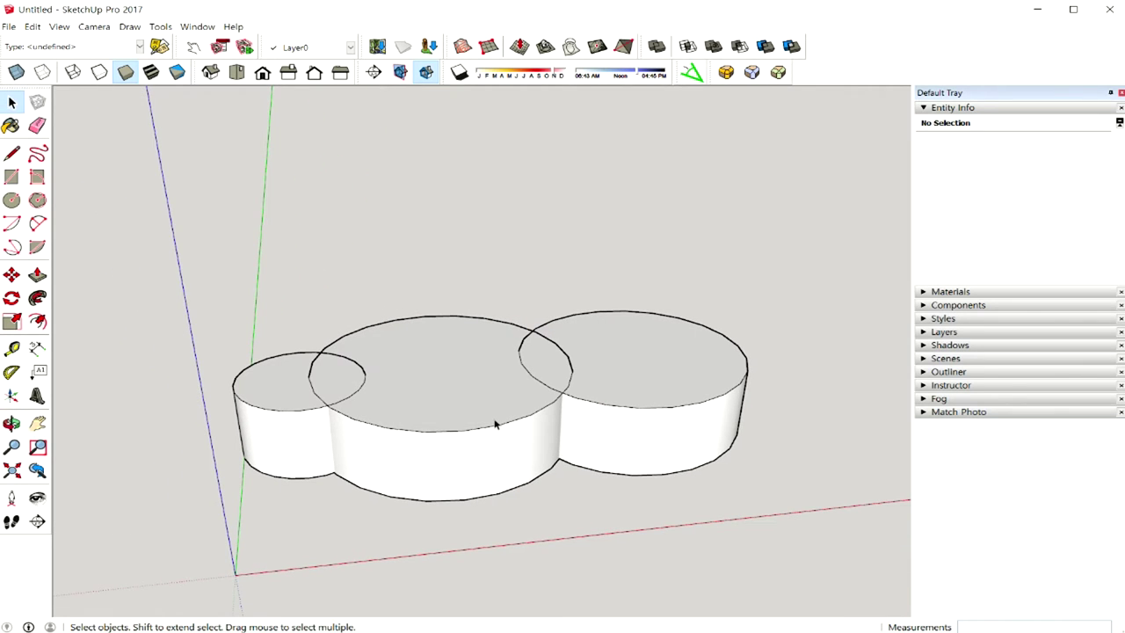
# Collapse Entity Info, check each cylinder is a group, and expand the Outliner.
pyautogui.click(967, 108)
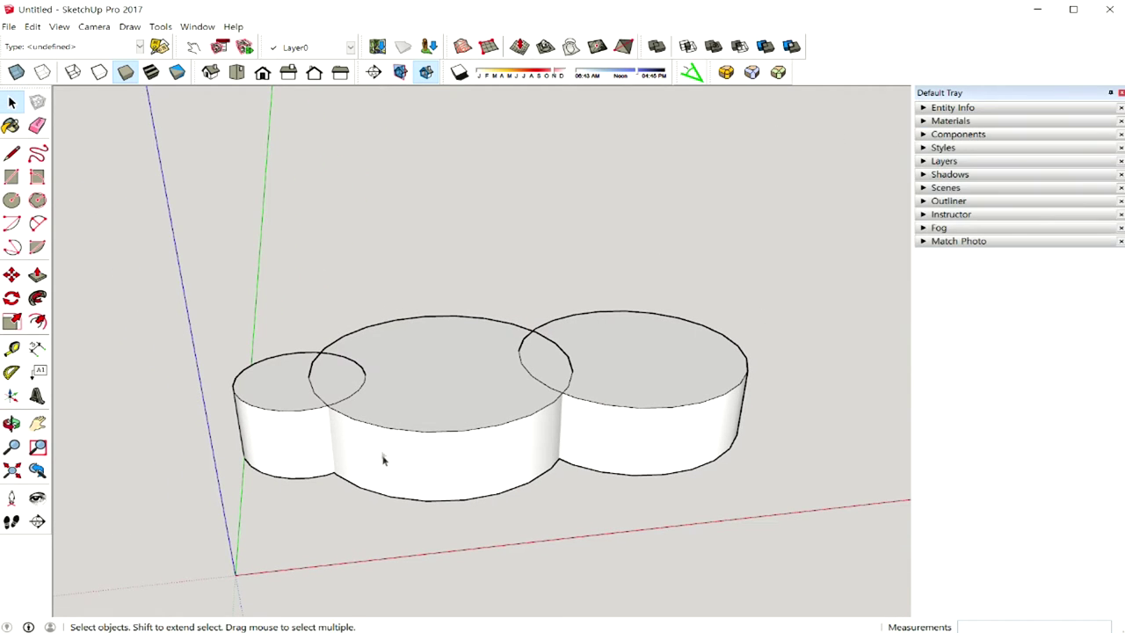
pyautogui.click(299, 406)
pyautogui.click(443, 390)
pyautogui.click(611, 370)
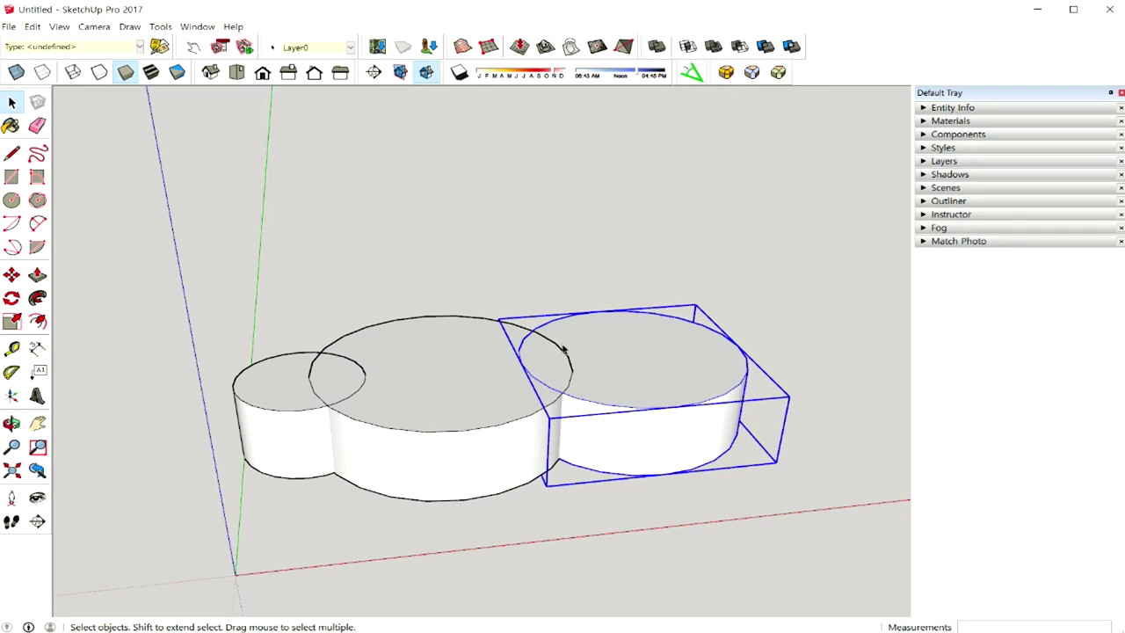
pyautogui.click(948, 201)
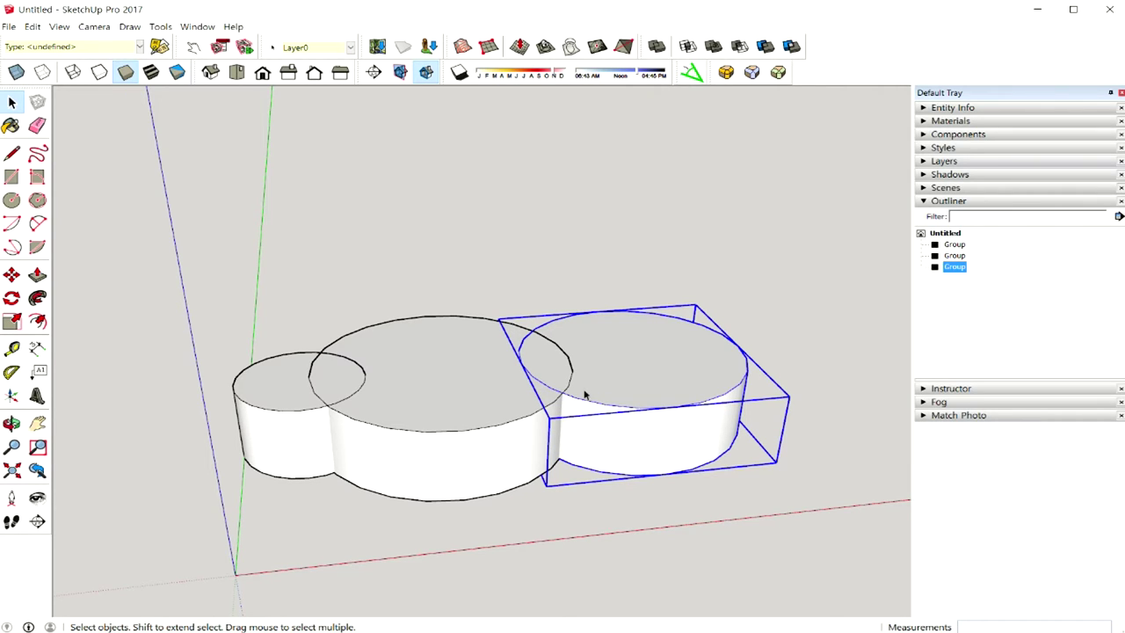
# Select the middle, left and right cylinders one at a time to confirm each is separate.
pyautogui.click(384, 408)
pyautogui.moveTo(404, 394); pyautogui.dragTo(402, 530, button='middle')
pyautogui.click(401, 530)
pyautogui.click(313, 400)
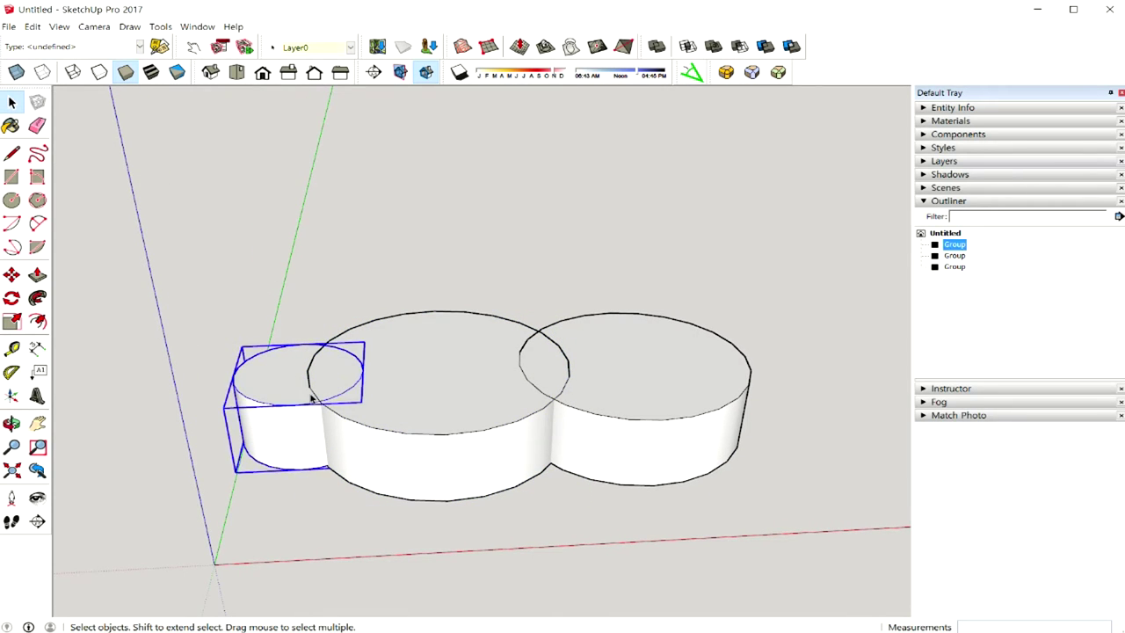
pyautogui.click(439, 382)
pyautogui.keyDown('shift'); pyautogui.click(621, 378); pyautogui.keyUp('shift')
pyautogui.click(621, 379)
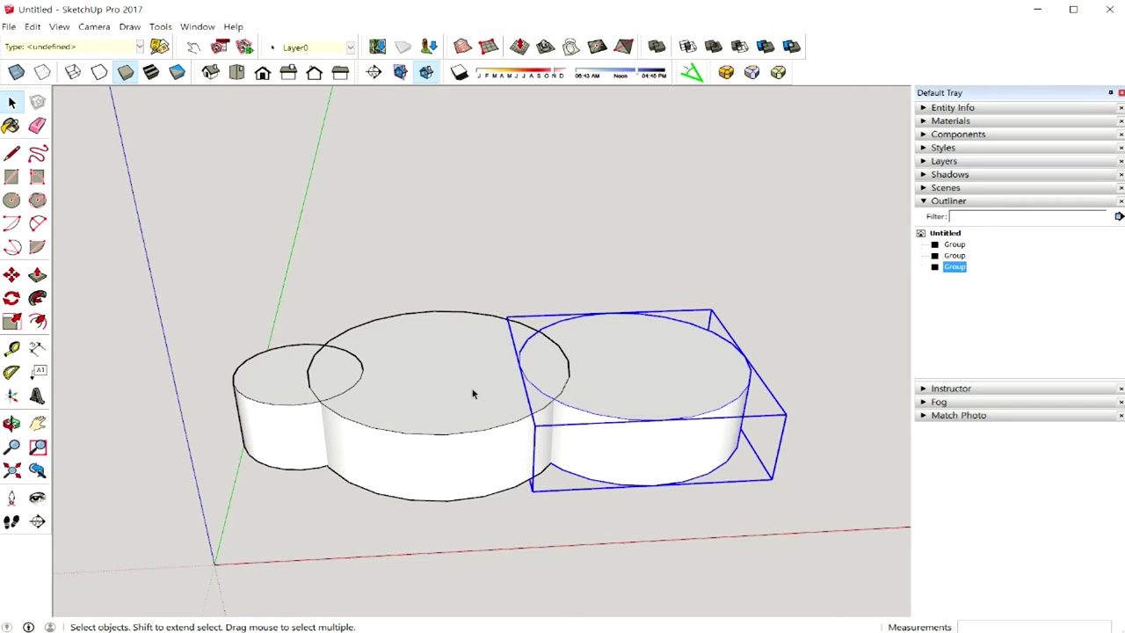
# Click through the left, middle and right cylinder groups again, ending on the left one.
pyautogui.click(307, 395)
pyautogui.click(373, 384)
pyautogui.click(603, 373)
pyautogui.click(289, 401)
pyautogui.click(431, 390)
pyautogui.click(629, 382)
pyautogui.click(290, 399)
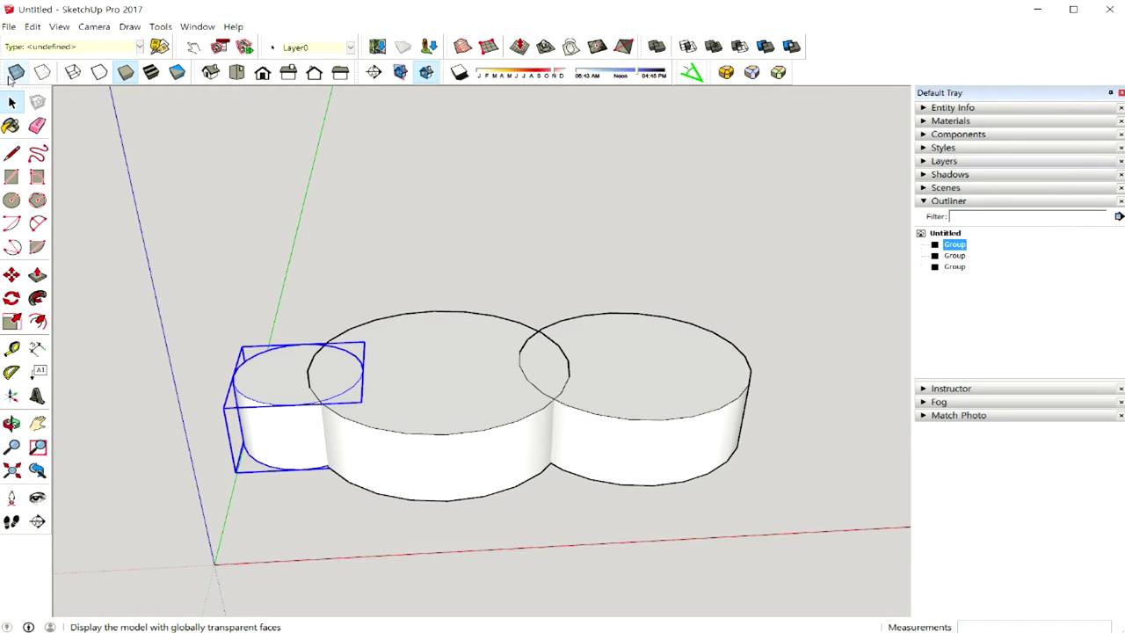
# Turn on X-ray style and orbit around the cylinders to see their overlapping insides.
pyautogui.click(16, 72)
pyautogui.moveTo(318, 315)
pyautogui.mouseDown(button='middle')
pyautogui.moveTo(359, 301)
pyautogui.moveTo(378, 387)
pyautogui.mouseUp(button='middle')
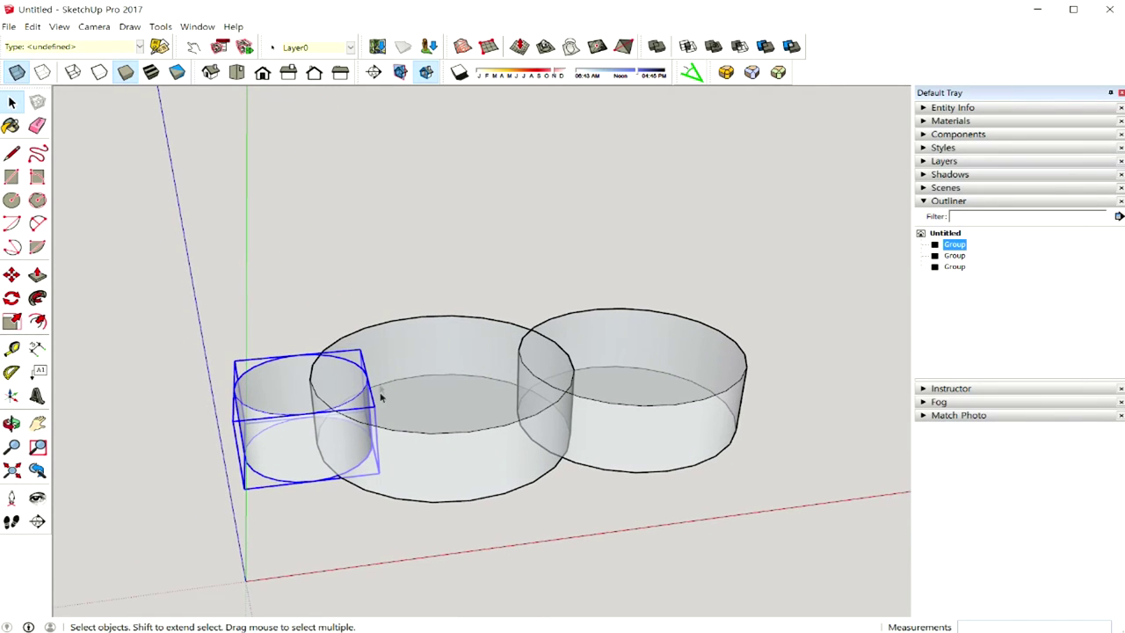
pyautogui.click(357, 499)
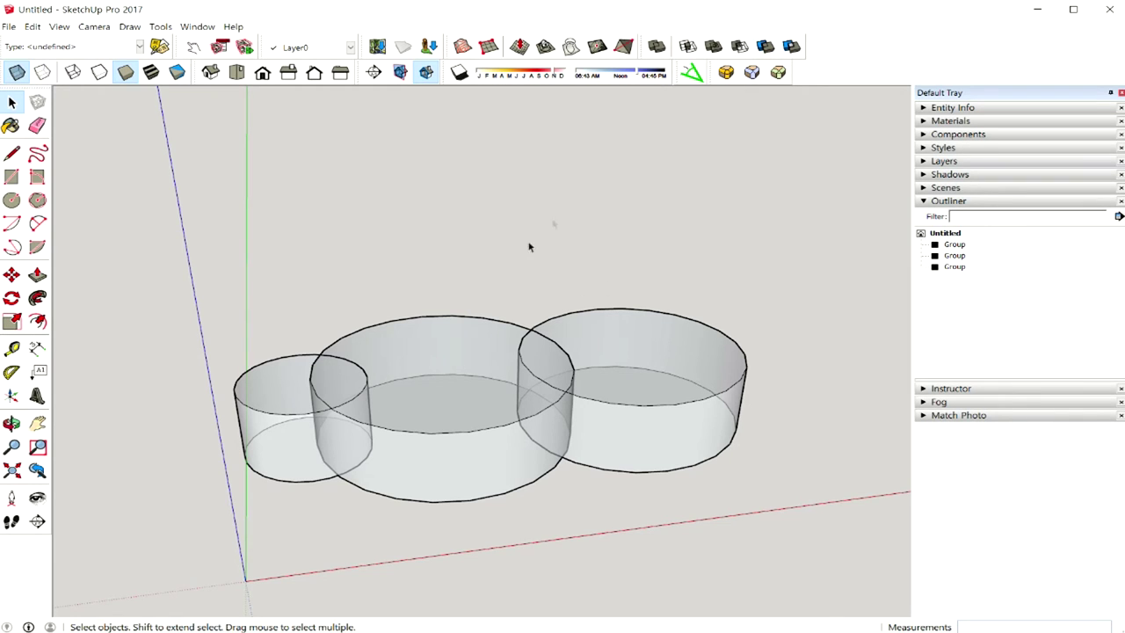
pyautogui.moveTo(519, 313); pyautogui.dragTo(437, 331, button='middle')
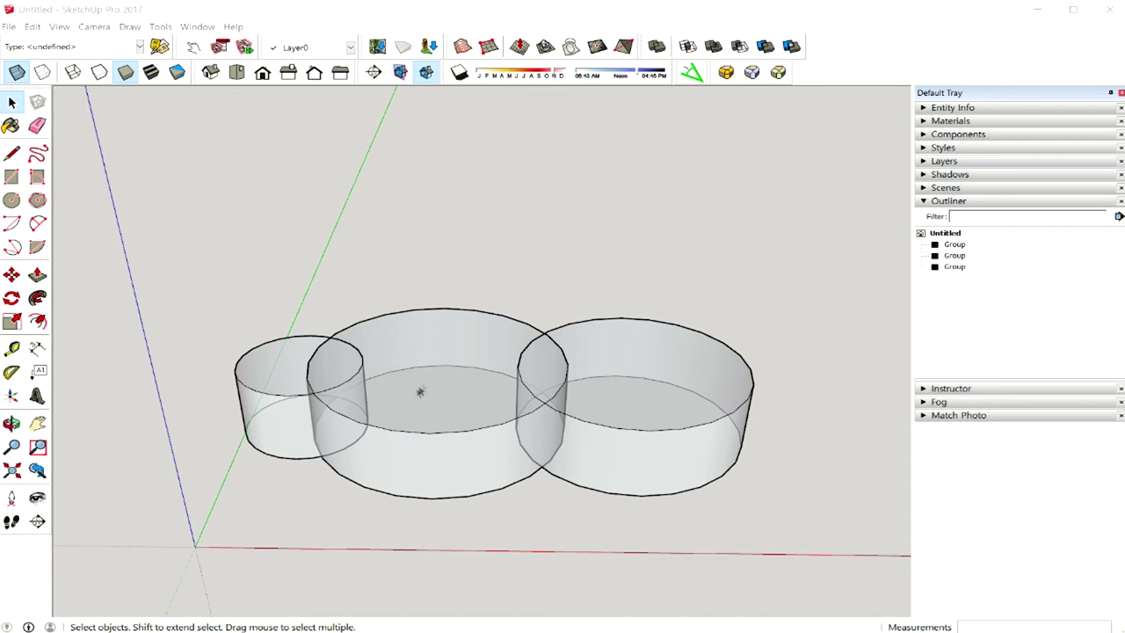
pyautogui.moveTo(419, 389); pyautogui.dragTo(322, 354, button='middle')
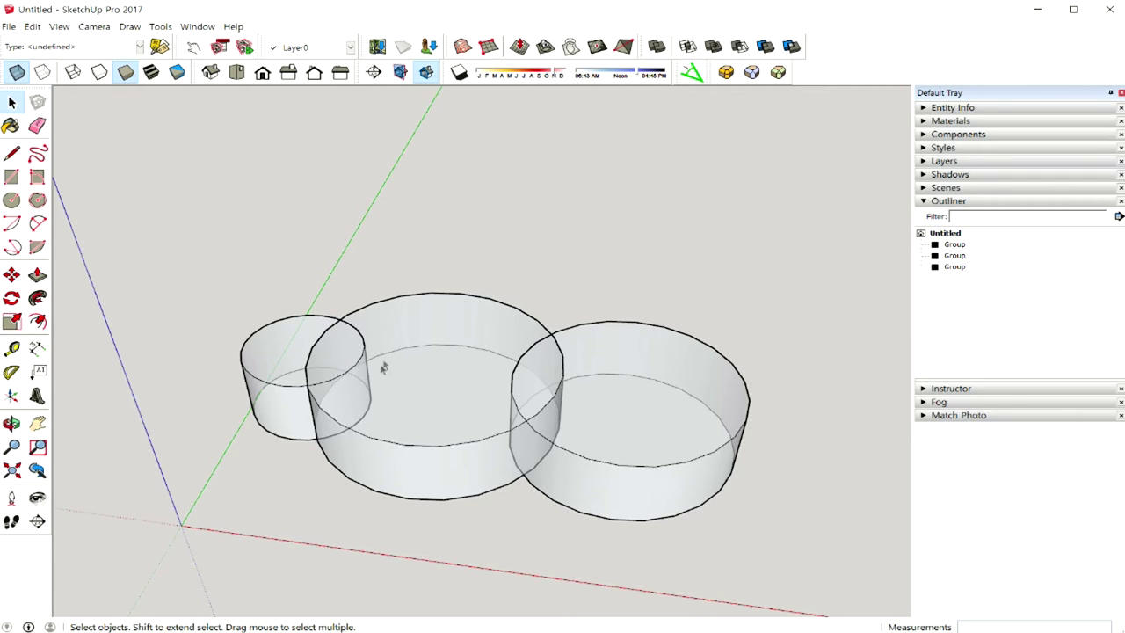
pyautogui.moveTo(356, 380)
pyautogui.mouseDown(button='middle')
pyautogui.moveTo(388, 378)
pyautogui.moveTo(507, 314)
pyautogui.mouseUp(button='middle')
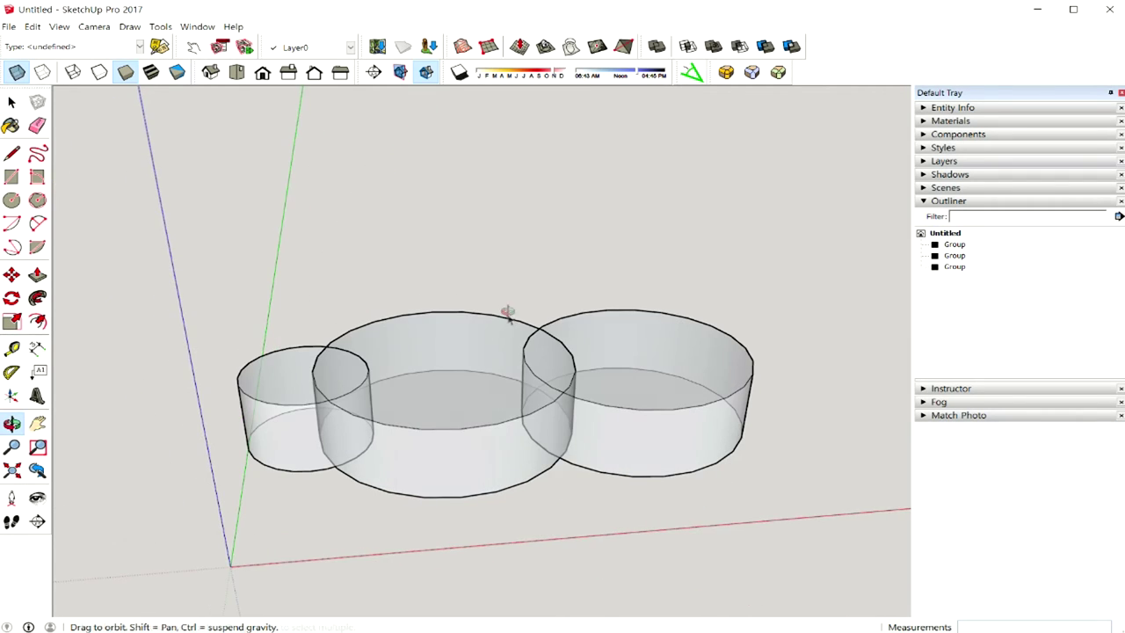
pyautogui.click(714, 49)
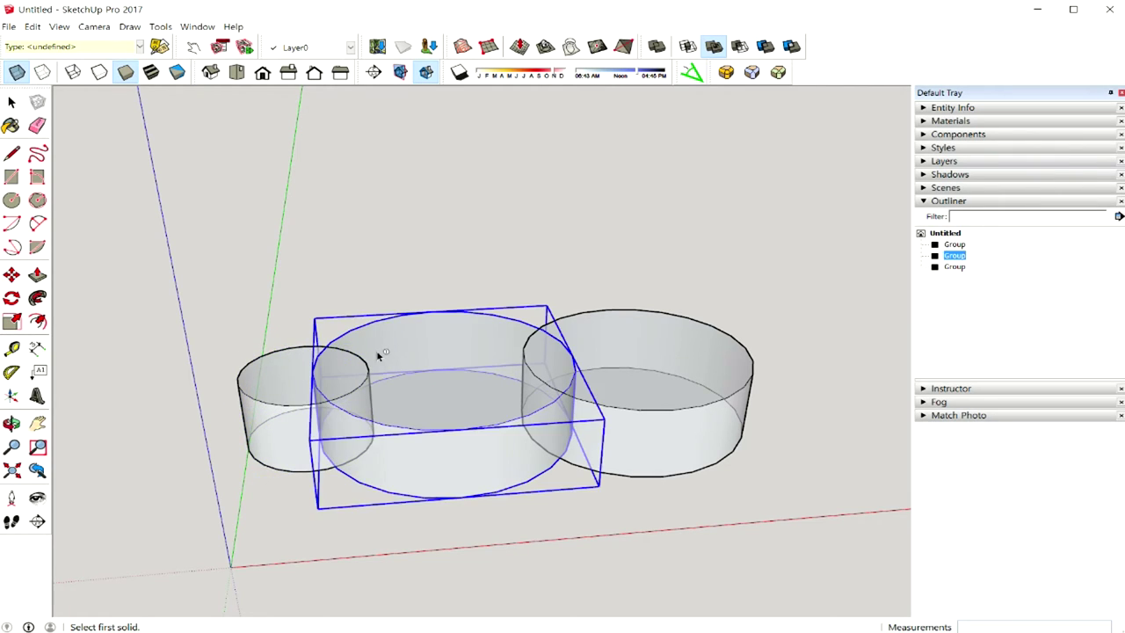
pyautogui.click(293, 379)
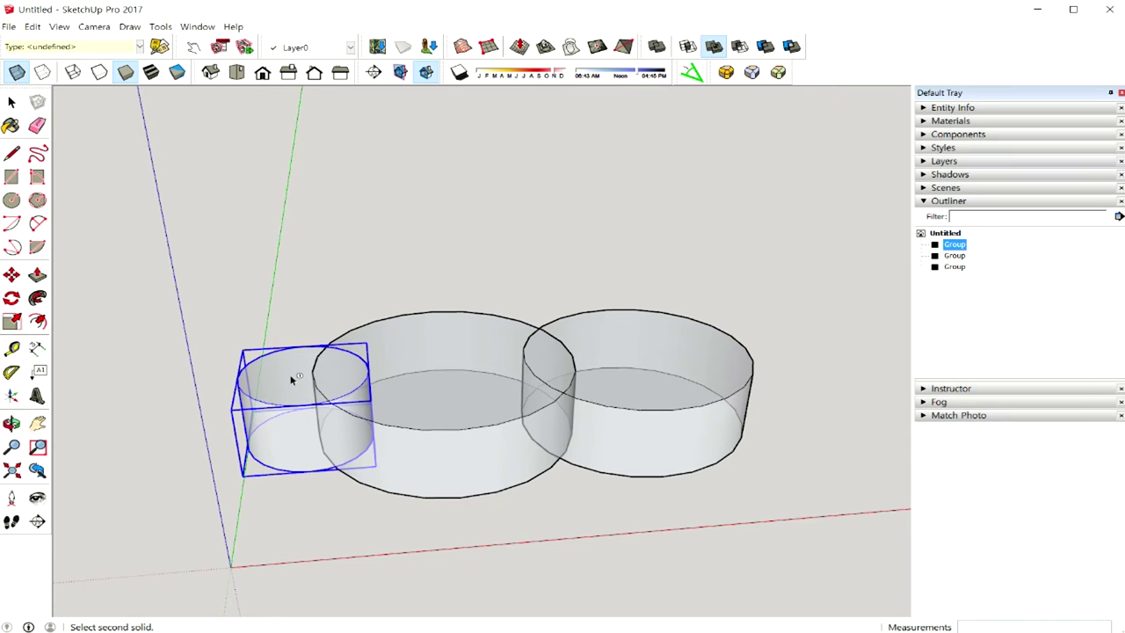
pyautogui.click(397, 369)
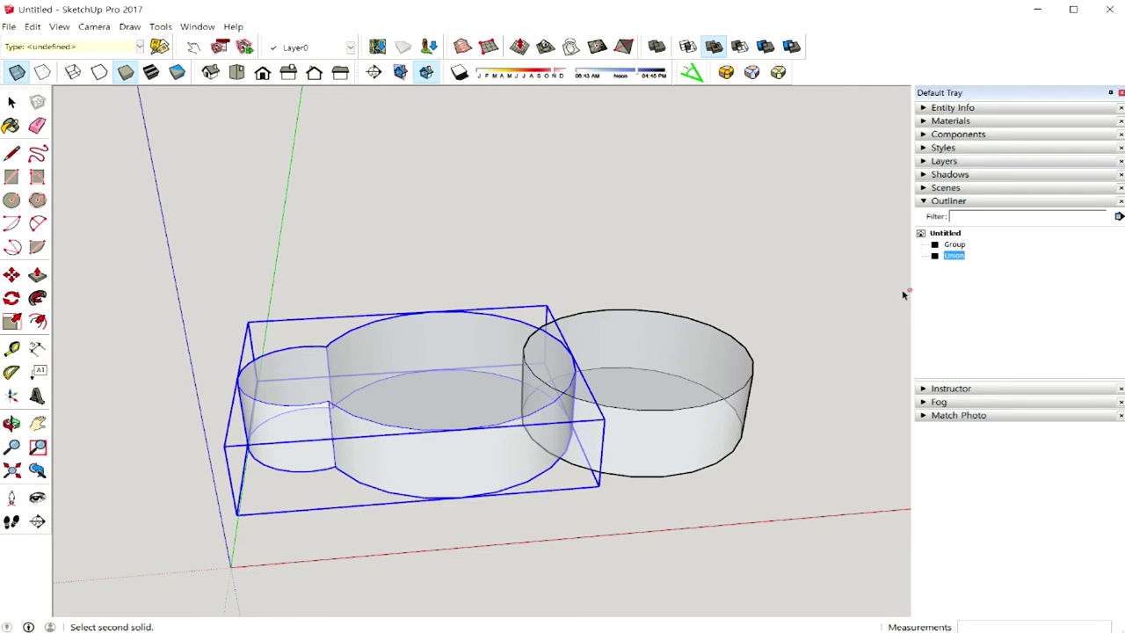
pyautogui.hotkey('ctrl', 'z')
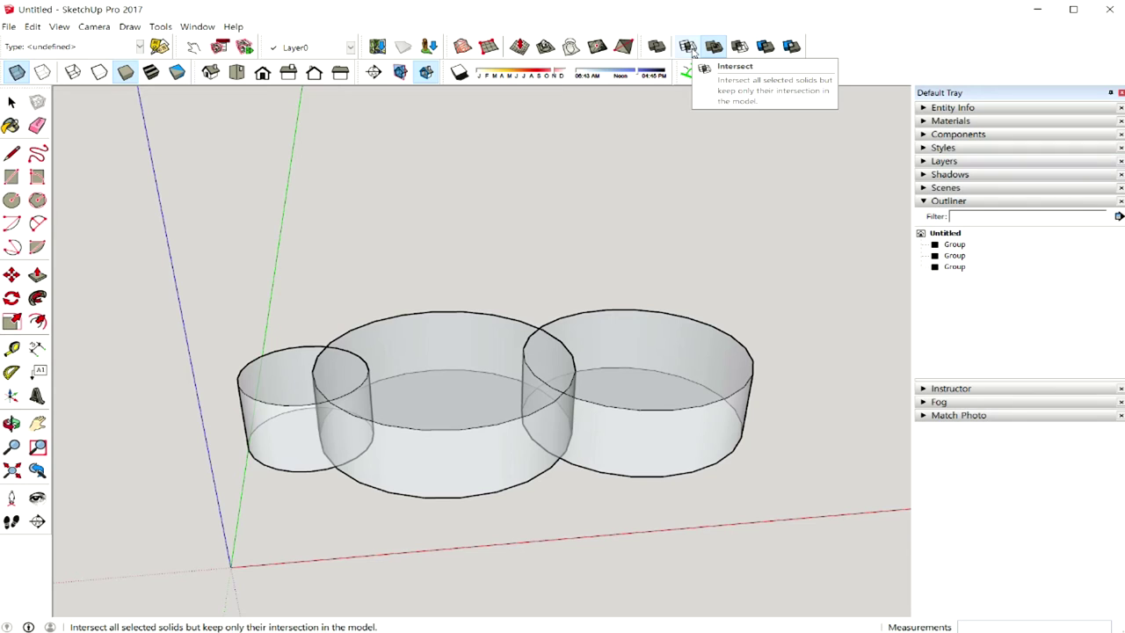
pyautogui.click(692, 51)
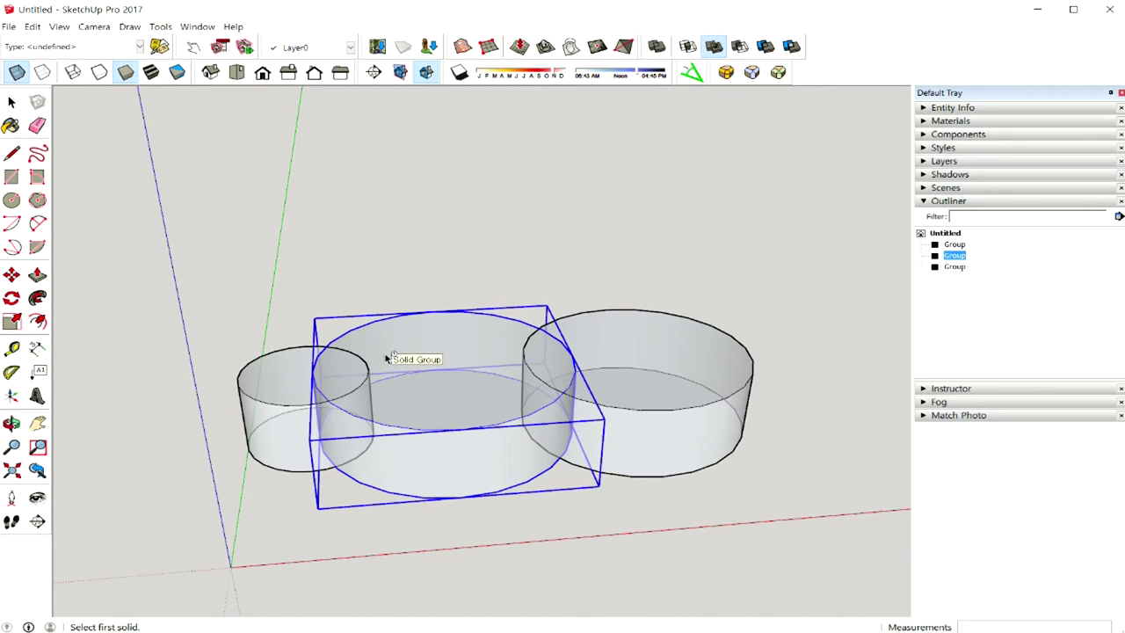
pyautogui.moveTo(384, 356); pyautogui.dragTo(375, 369, button='middle')
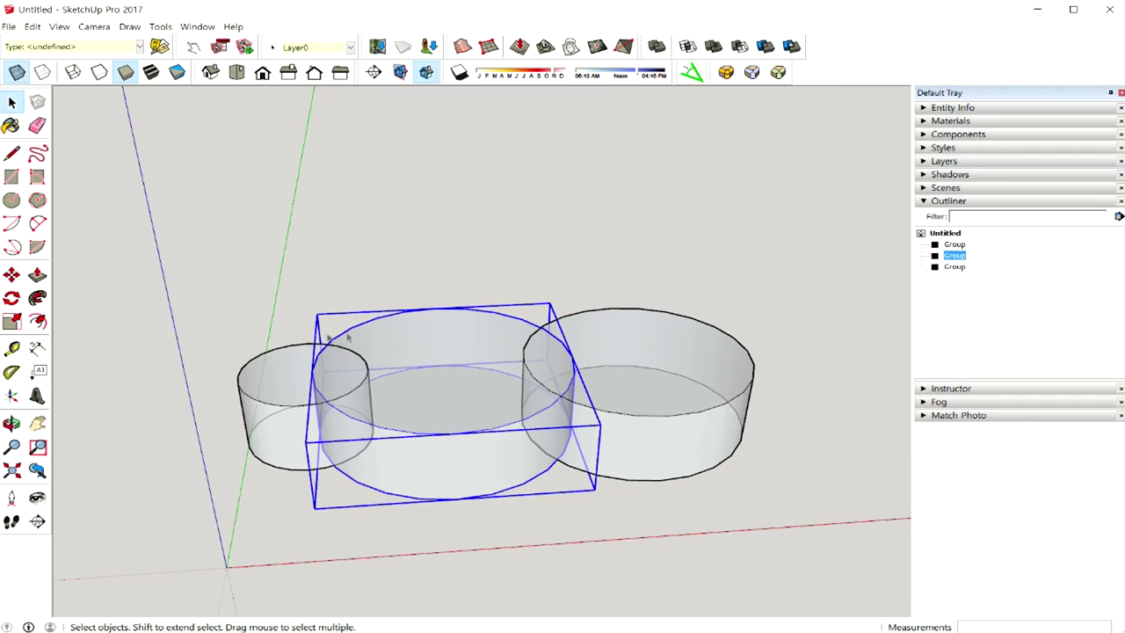
pyautogui.click(300, 489)
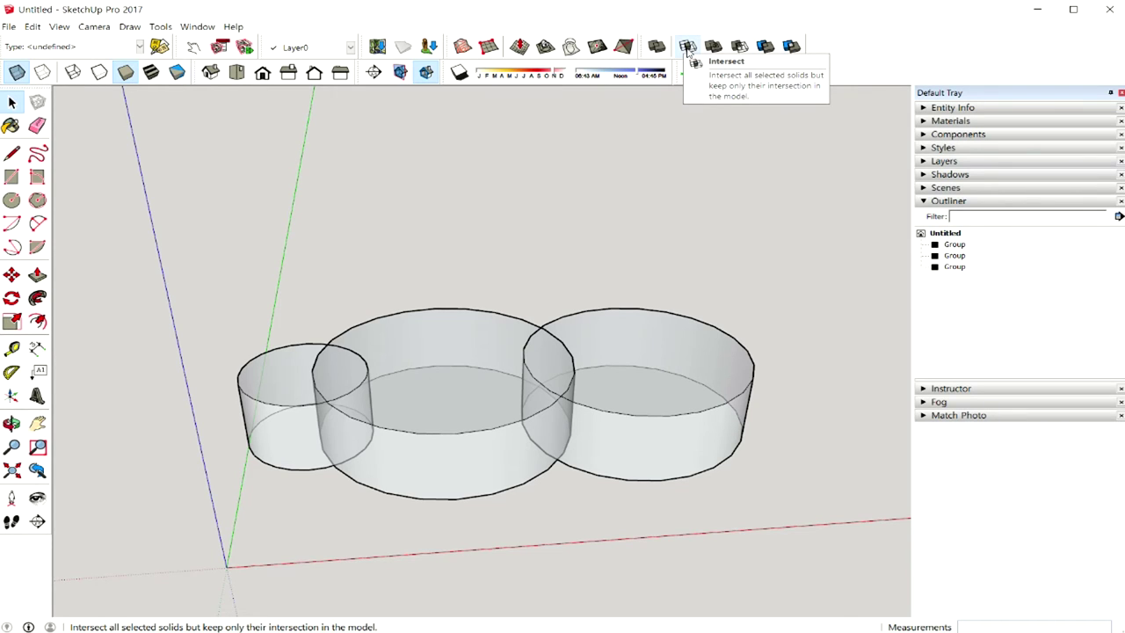
pyautogui.click(688, 48)
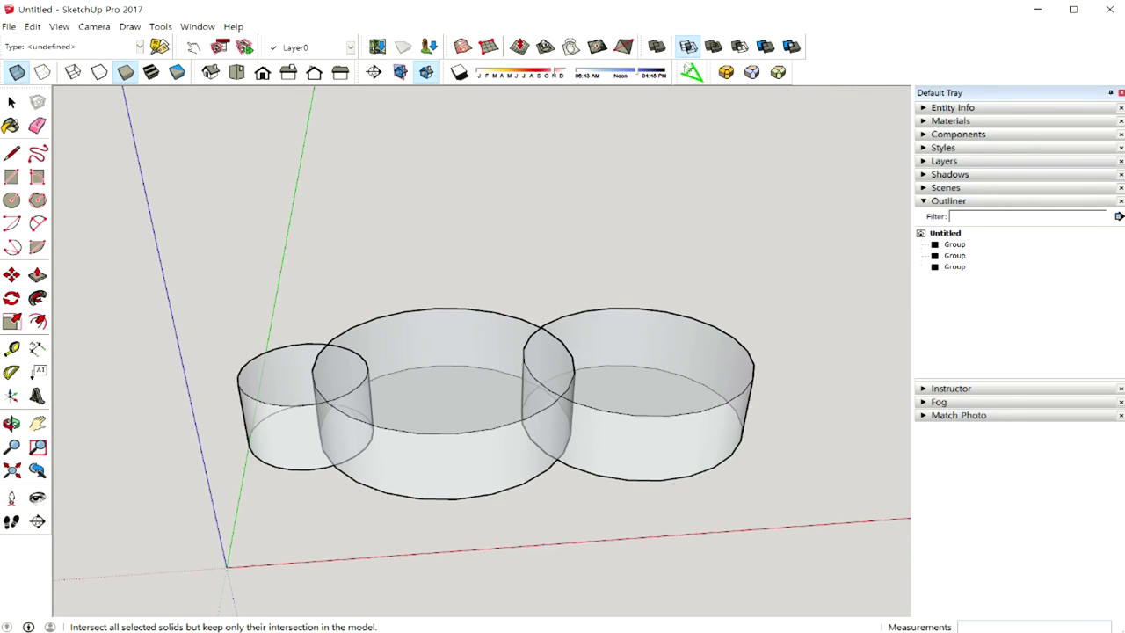
pyautogui.click(278, 381)
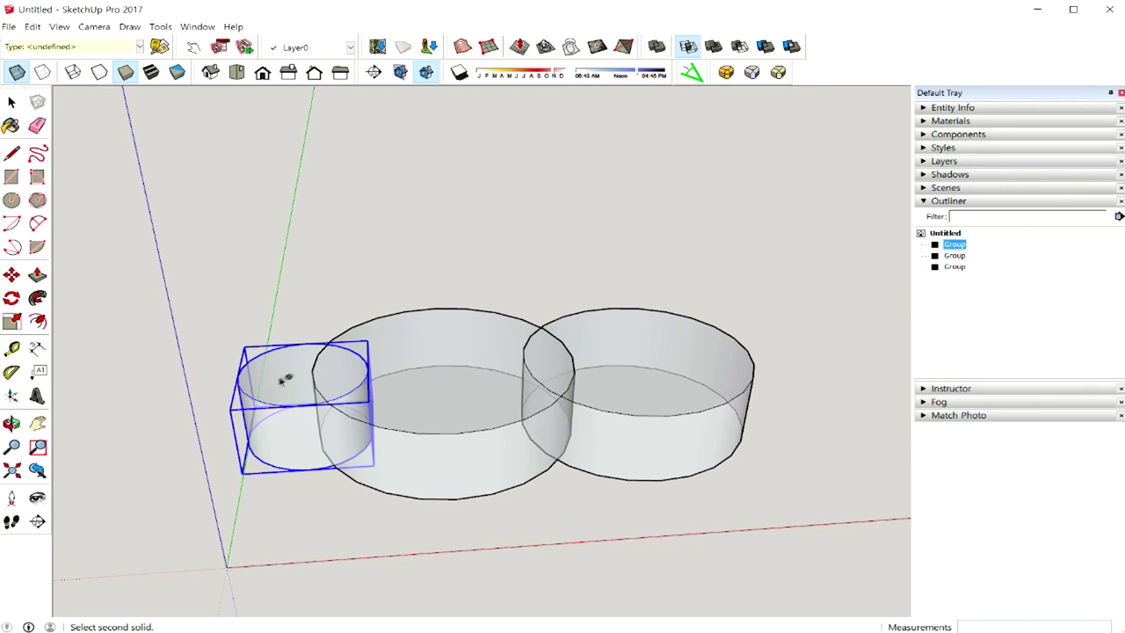
pyautogui.click(437, 360)
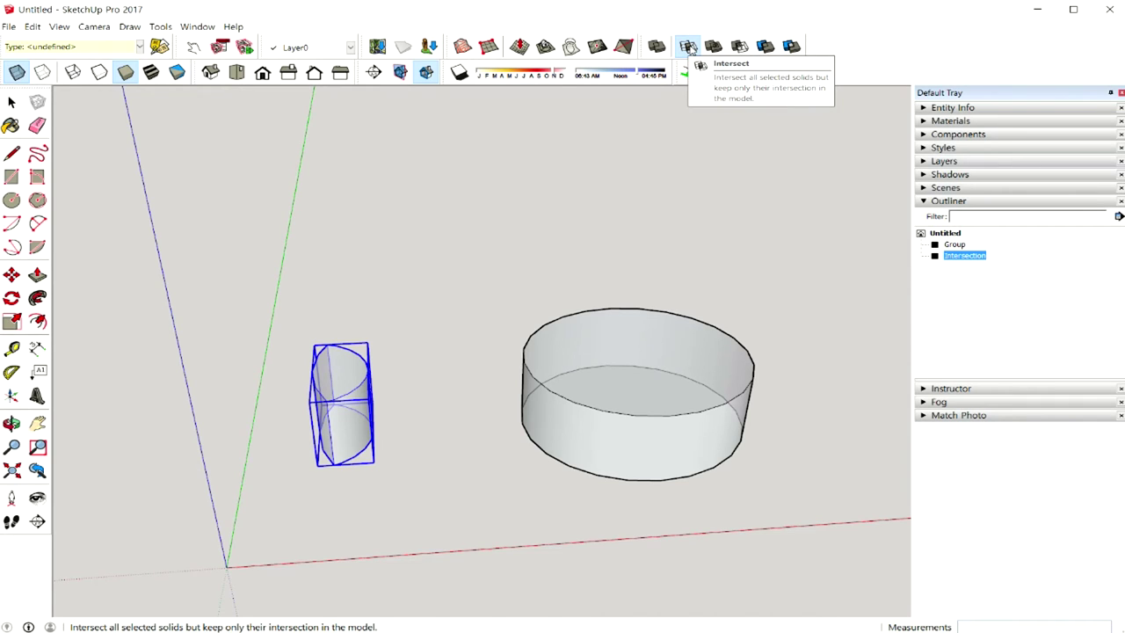
pyautogui.click(689, 46)
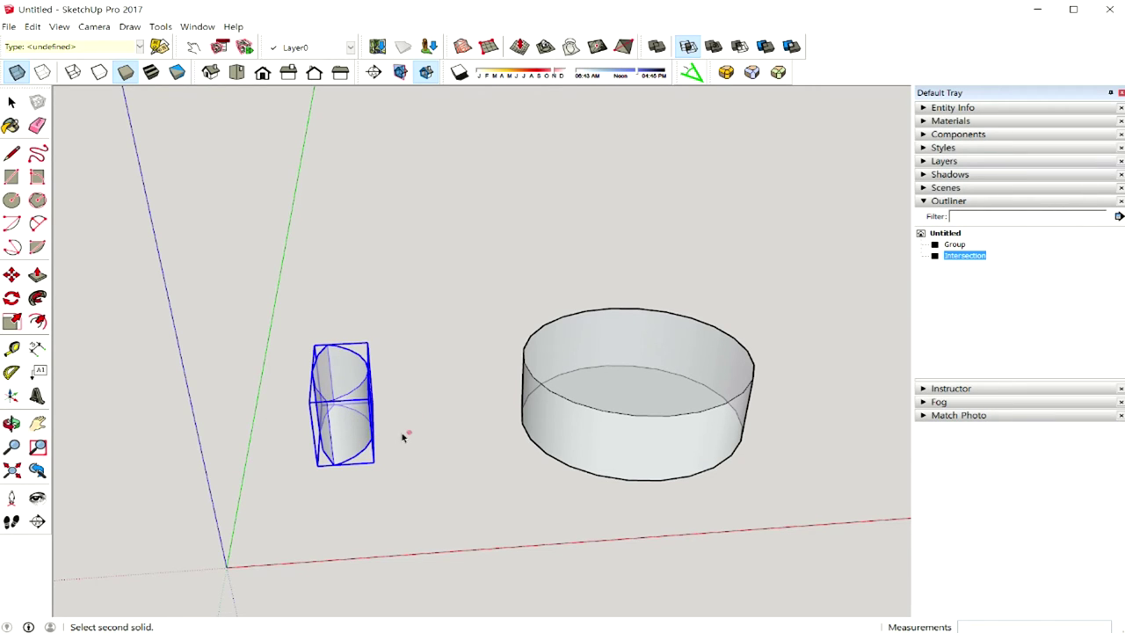
pyautogui.hotkey('ctrl', 'z')
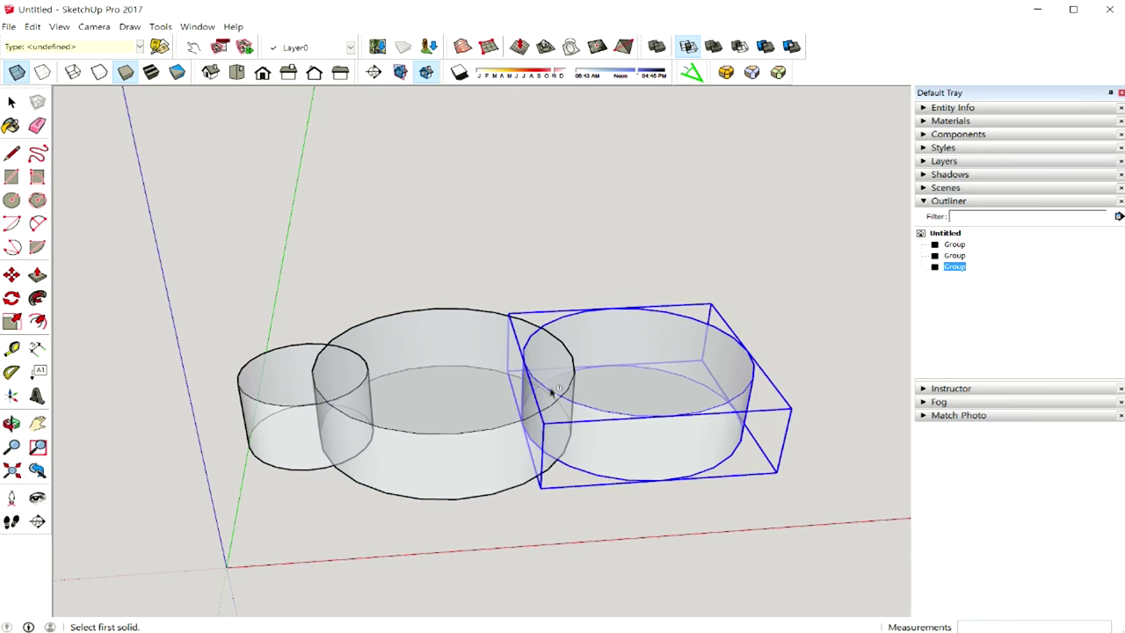
pyautogui.click(713, 45)
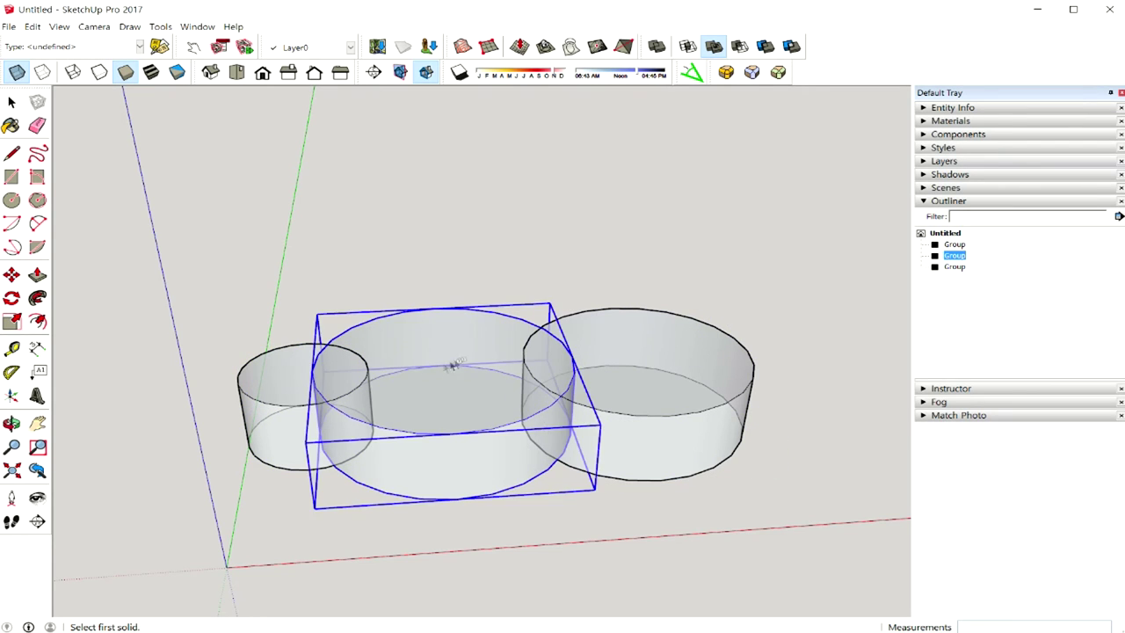
pyautogui.click(290, 397)
pyautogui.click(462, 372)
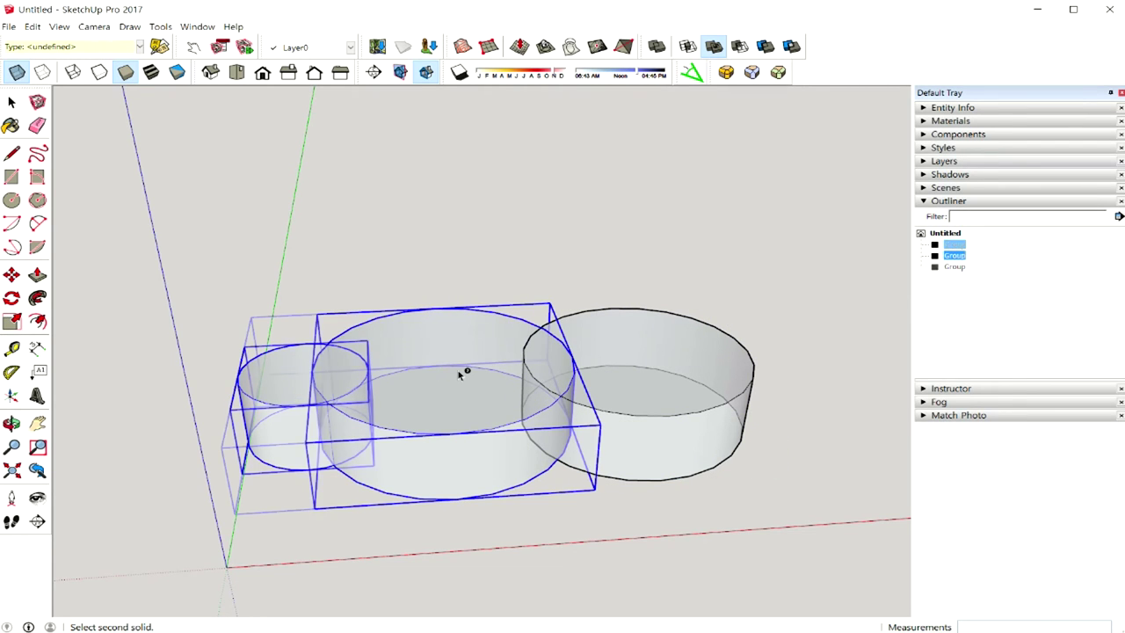
pyautogui.click(663, 352)
pyautogui.moveTo(439, 389); pyautogui.dragTo(354, 399, button='middle')
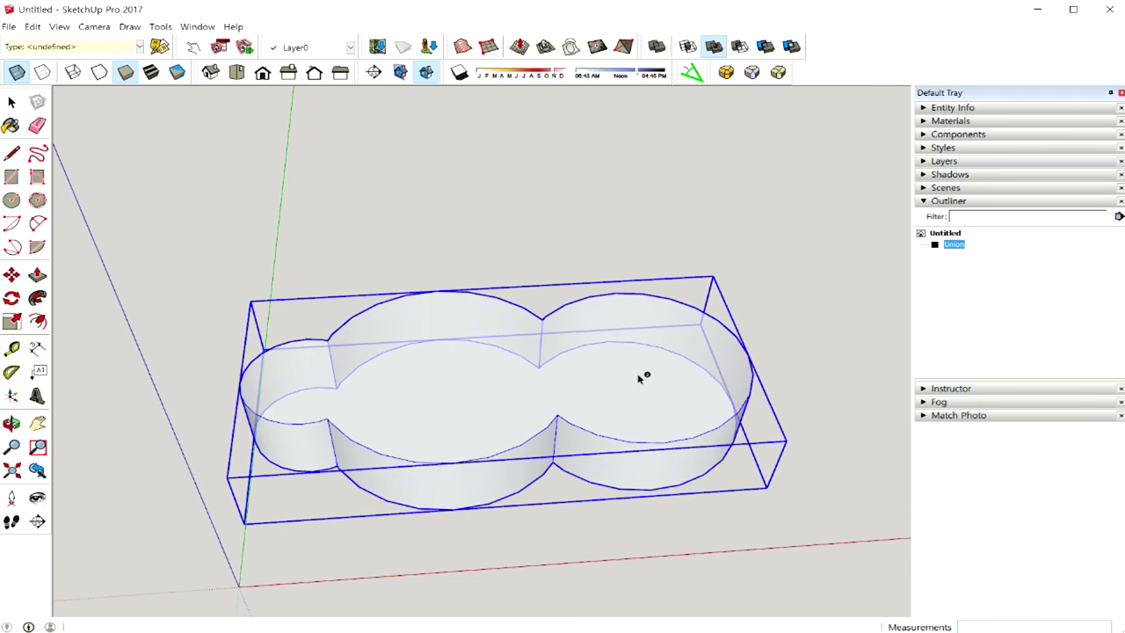
pyautogui.hotkey('ctrl', 'z')
pyautogui.hotkey('ctrl', 'z')
pyautogui.hotkey('ctrl', 'z')
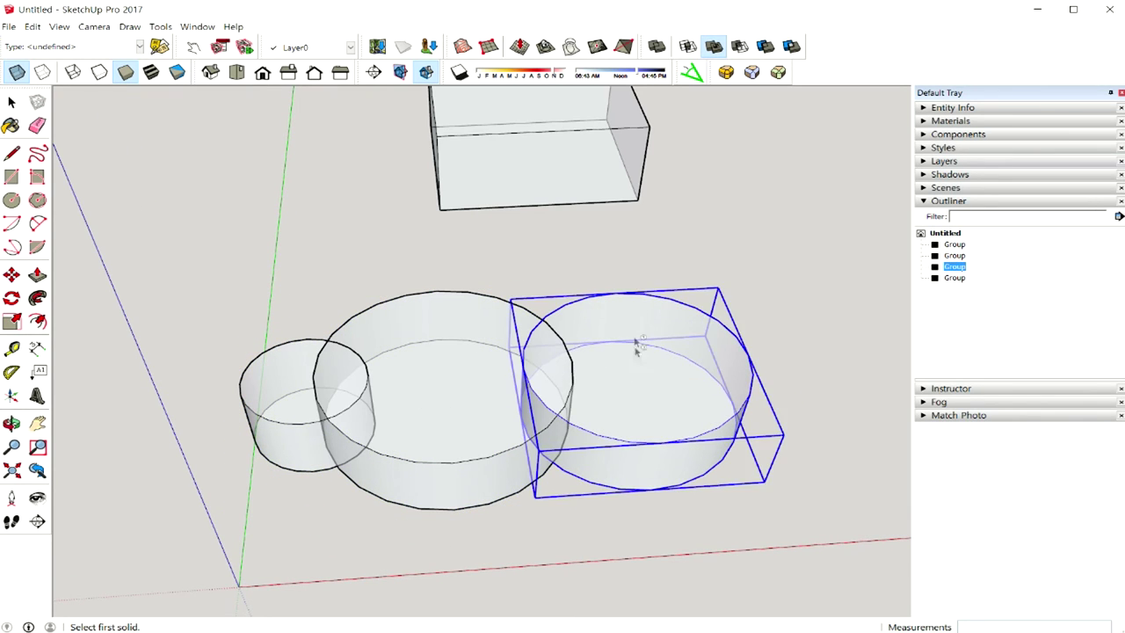
pyautogui.press('space')
pyautogui.click(593, 155)
pyautogui.doubleClick(593, 155)
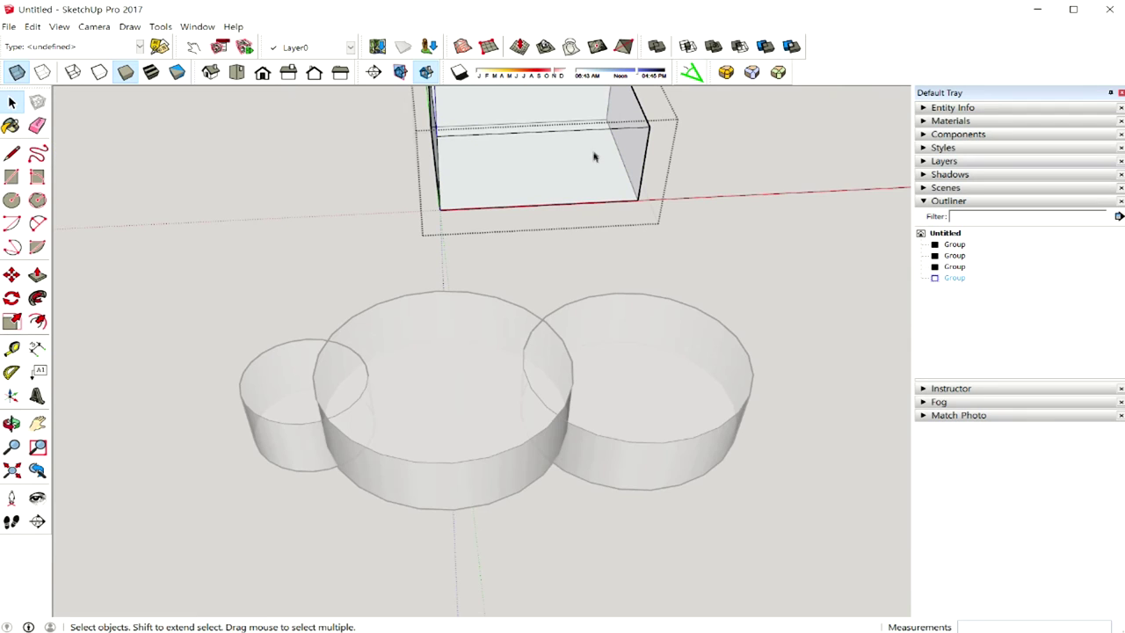
pyautogui.moveTo(713, 278)
pyautogui.mouseDown(button='middle')
pyautogui.moveTo(735, 246)
pyautogui.moveTo(740, 125)
pyautogui.mouseUp(button='middle')
pyautogui.click(447, 255)
pyautogui.press('Delete')
pyautogui.moveTo(528, 312)
pyautogui.mouseDown(button='middle')
pyautogui.moveTo(630, 274)
pyautogui.moveTo(626, 341)
pyautogui.moveTo(617, 301)
pyautogui.mouseUp(button='middle')
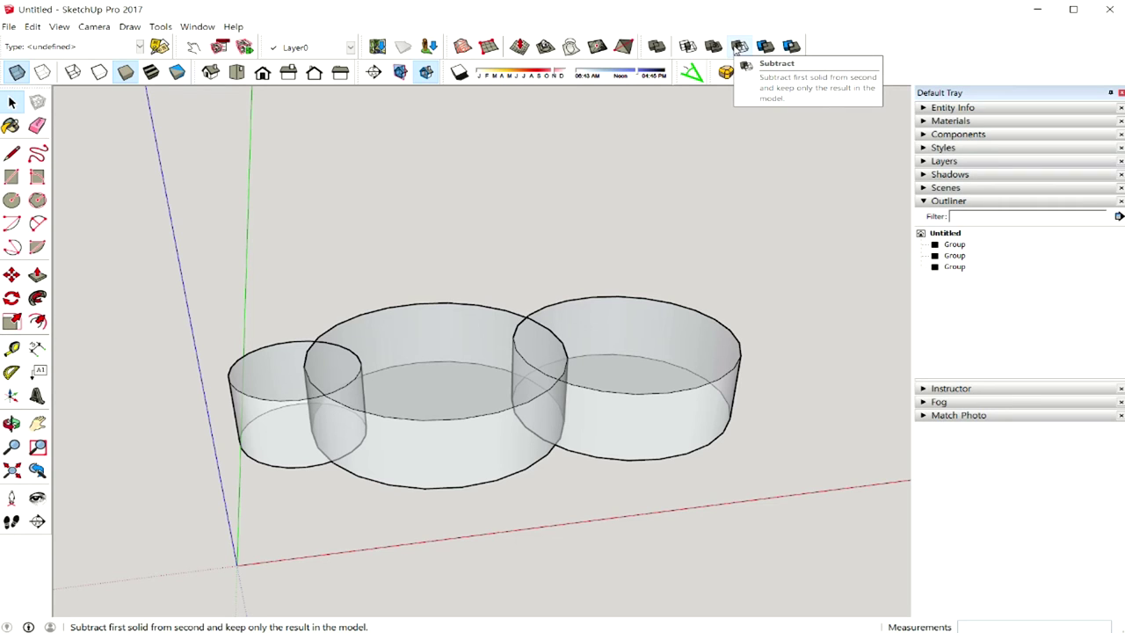
# Use Subtract to cut the small left cylinder out of the middle cylinder.
pyautogui.click(738, 47)
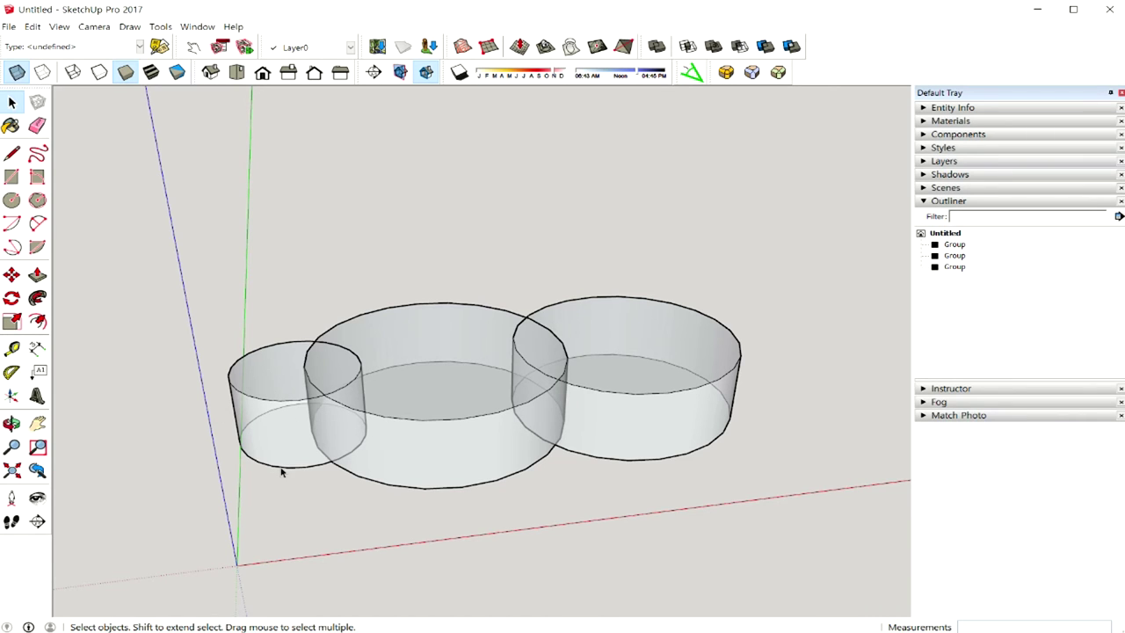
pyautogui.moveTo(387, 398); pyautogui.dragTo(304, 442, button='middle')
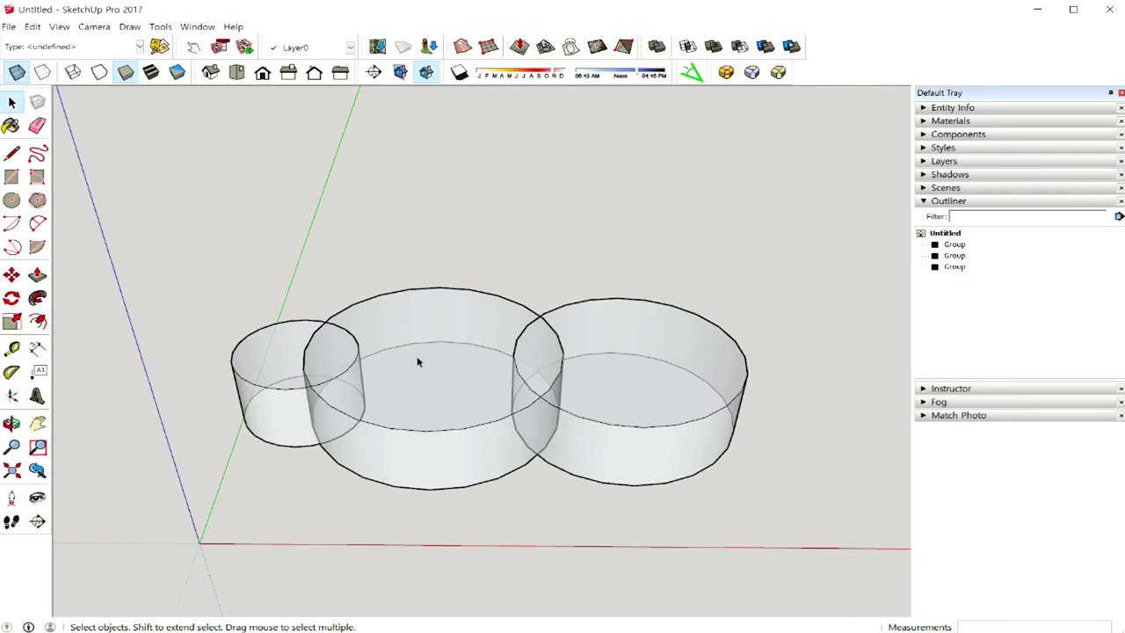
pyautogui.click(738, 47)
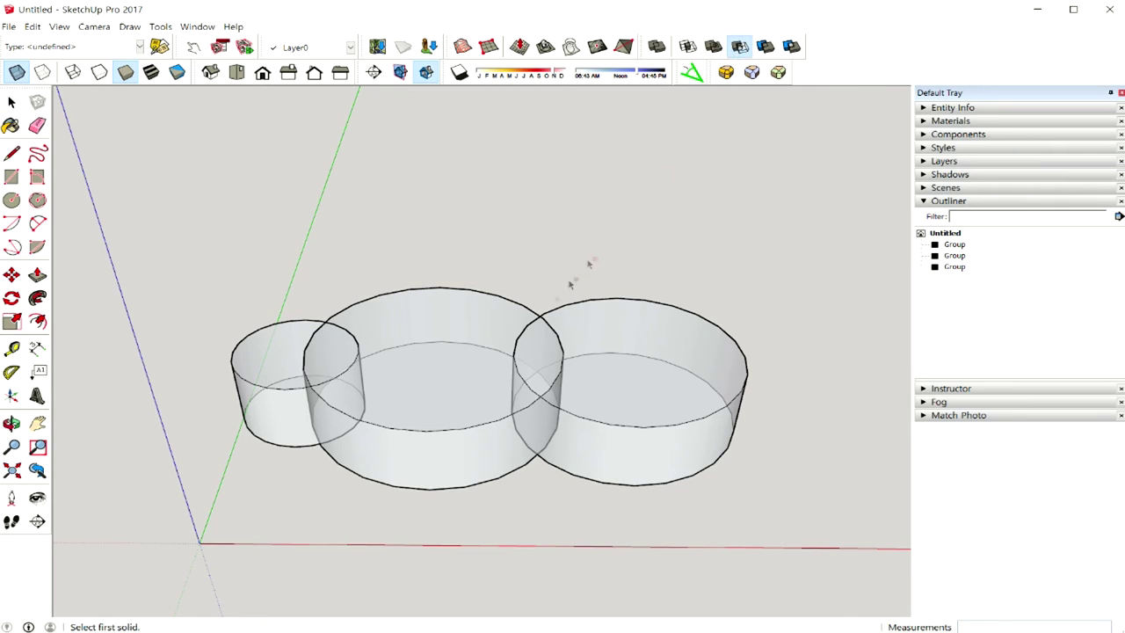
pyautogui.click(274, 372)
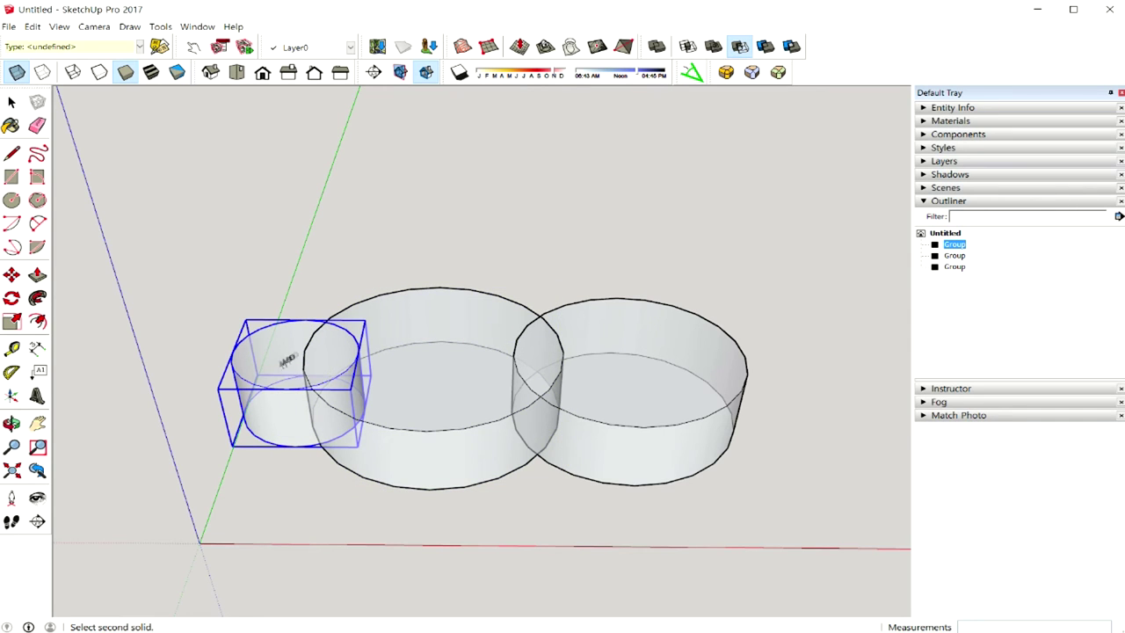
pyautogui.click(442, 380)
# Orbit around the notched Difference solid and pick the right cylinder.
pyautogui.moveTo(427, 381)
pyautogui.mouseDown(button='middle')
pyautogui.moveTo(394, 389)
pyautogui.moveTo(593, 359)
pyautogui.mouseUp(button='middle')
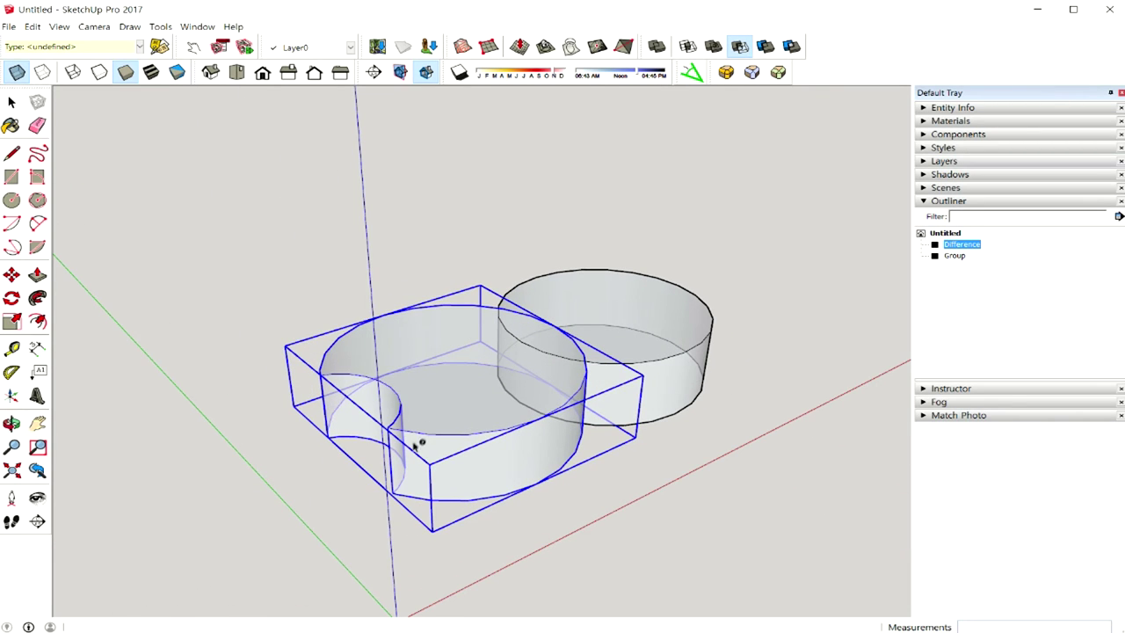
pyautogui.moveTo(401, 425); pyautogui.dragTo(300, 447, button='middle')
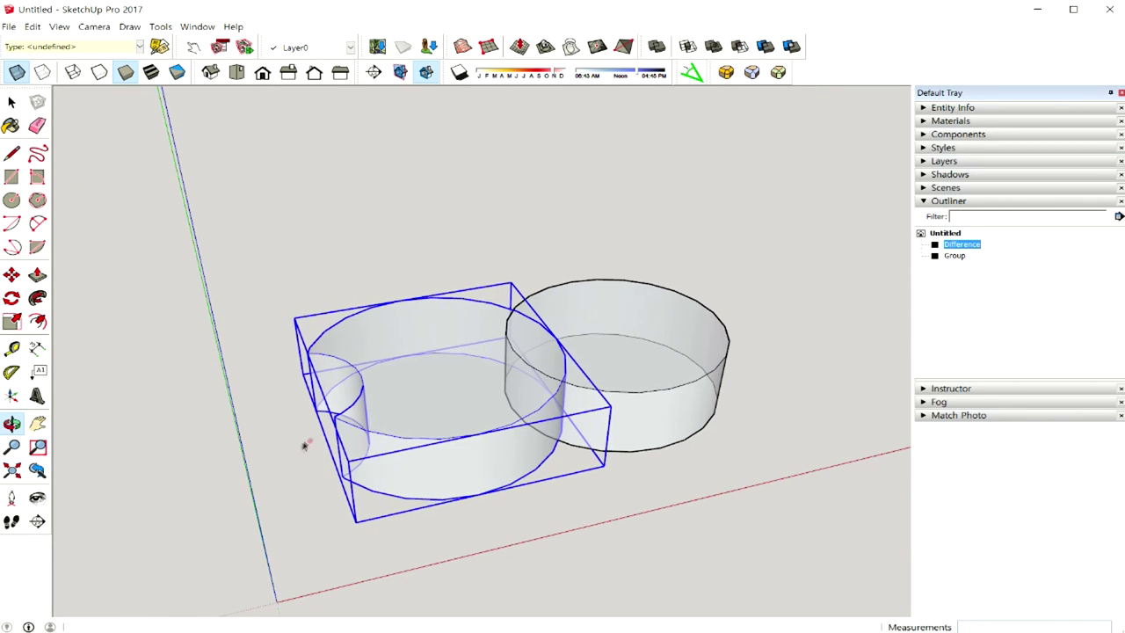
pyautogui.click(517, 374)
pyautogui.moveTo(516, 374)
pyautogui.mouseDown(button='middle')
pyautogui.moveTo(527, 379)
pyautogui.moveTo(625, 238)
pyautogui.mouseUp(button='middle')
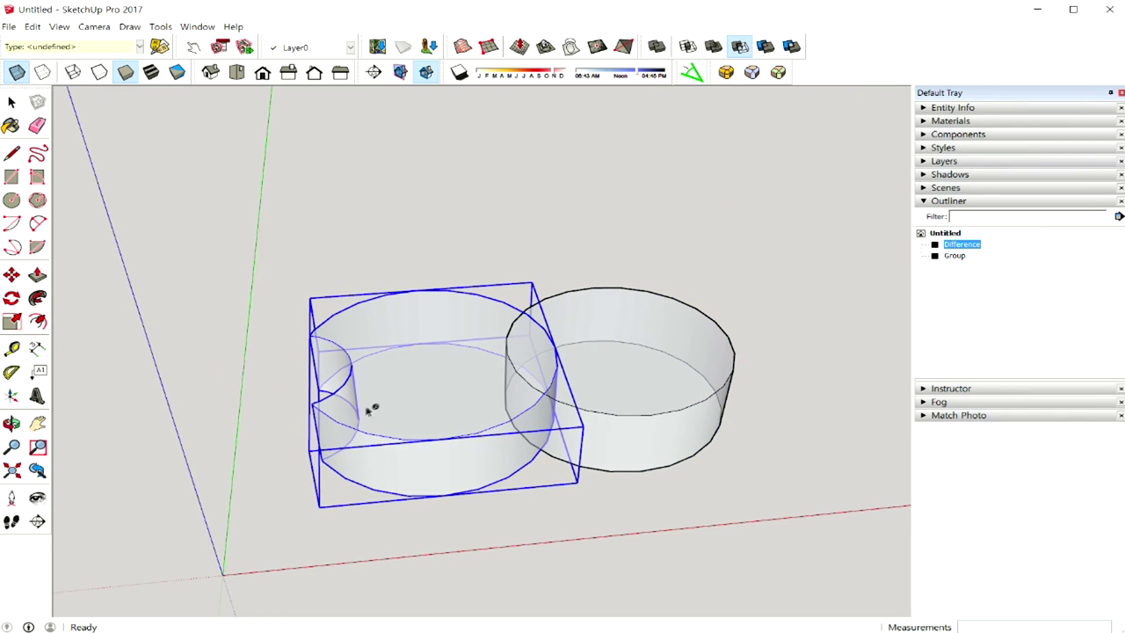
pyautogui.keyDown('shift'); pyautogui.click(562, 342); pyautogui.keyUp('shift')
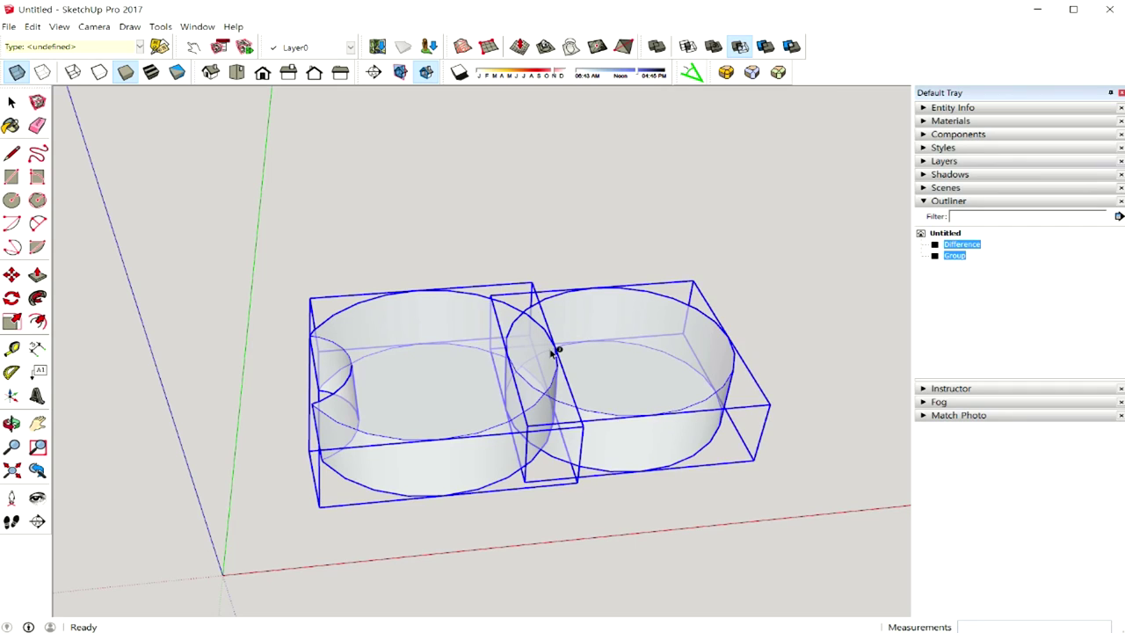
# Subtract the Difference solid from the right cylinder, then undo both subtractions to restore the cylinders.
pyautogui.click(628, 358)
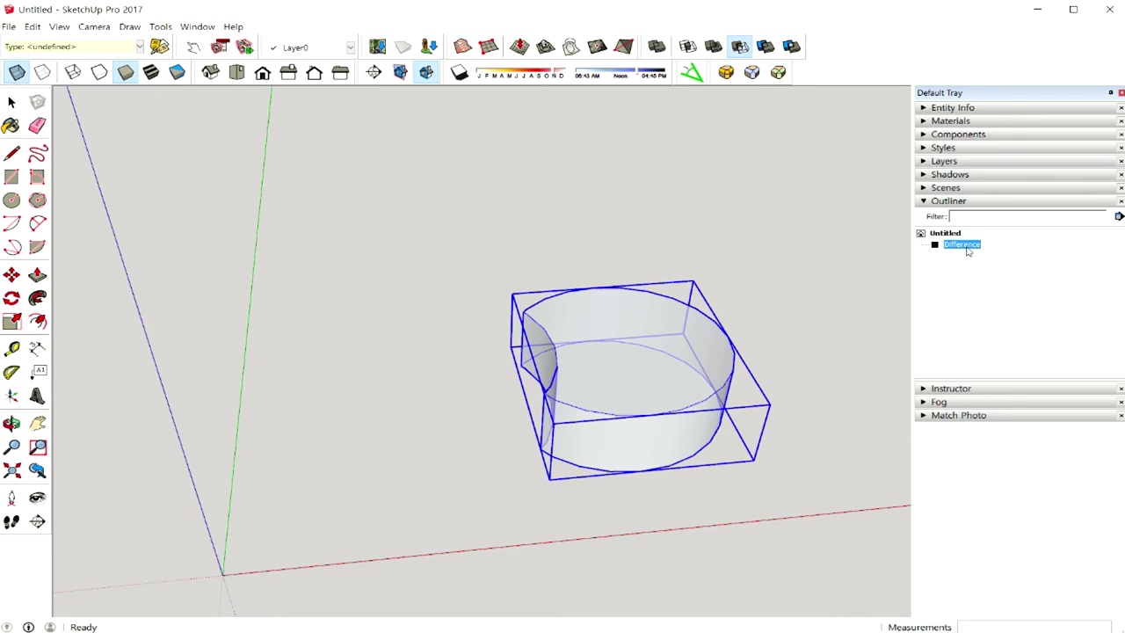
pyautogui.hotkey('ctrl', 'z')
pyautogui.hotkey('ctrl', 'z')
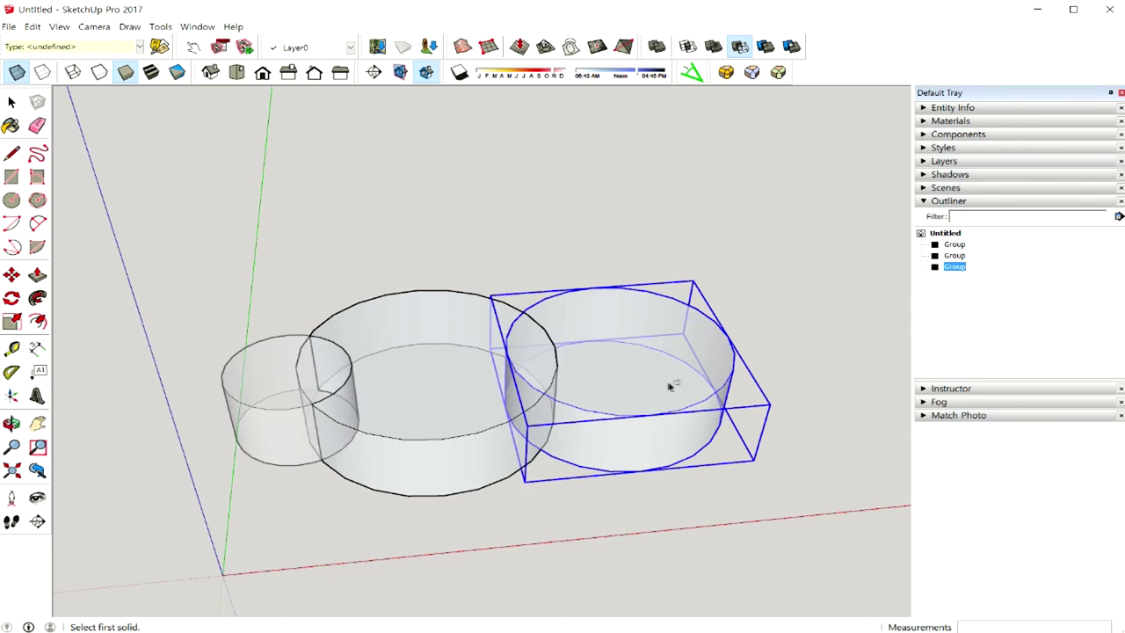
pyautogui.hotkey('ctrl', 'z')
pyautogui.press('space')
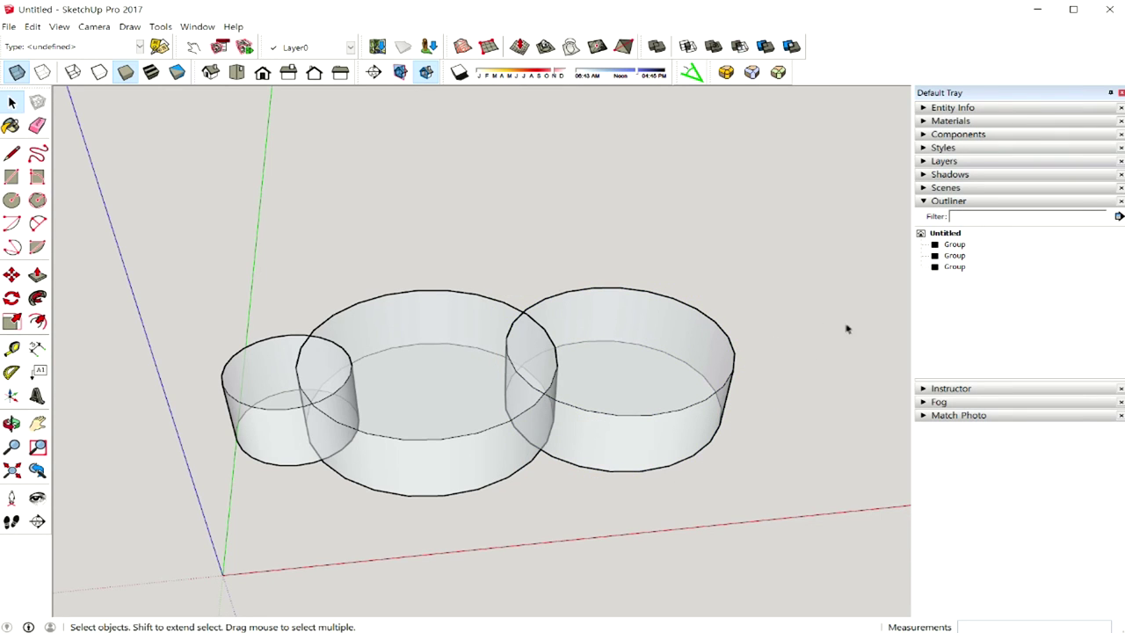
pyautogui.moveTo(846, 326); pyautogui.dragTo(778, 339, button='middle')
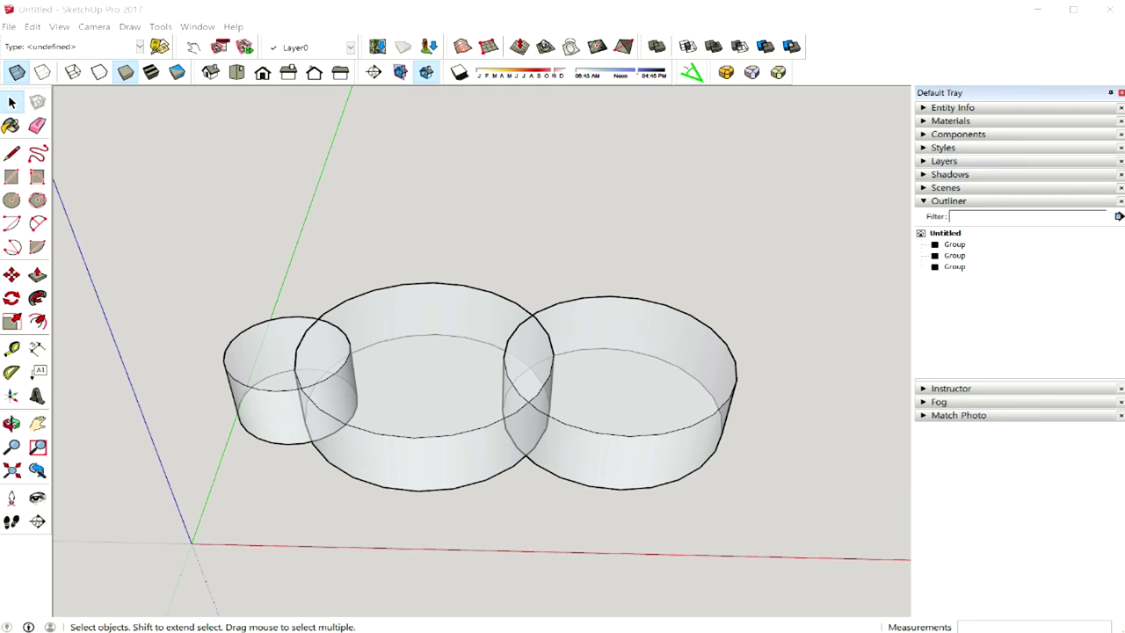
pyautogui.moveTo(646, 525); pyautogui.dragTo(673, 525, button='middle')
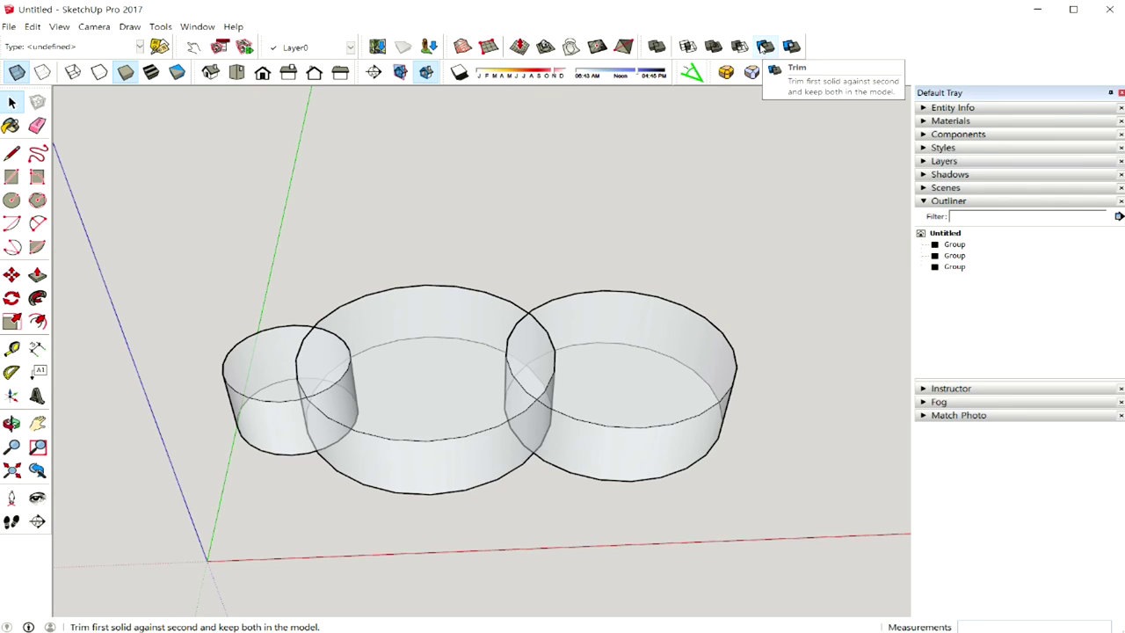
# Trim the middle cylinder with the small left cylinder and inspect the resulting notch.
pyautogui.click(764, 46)
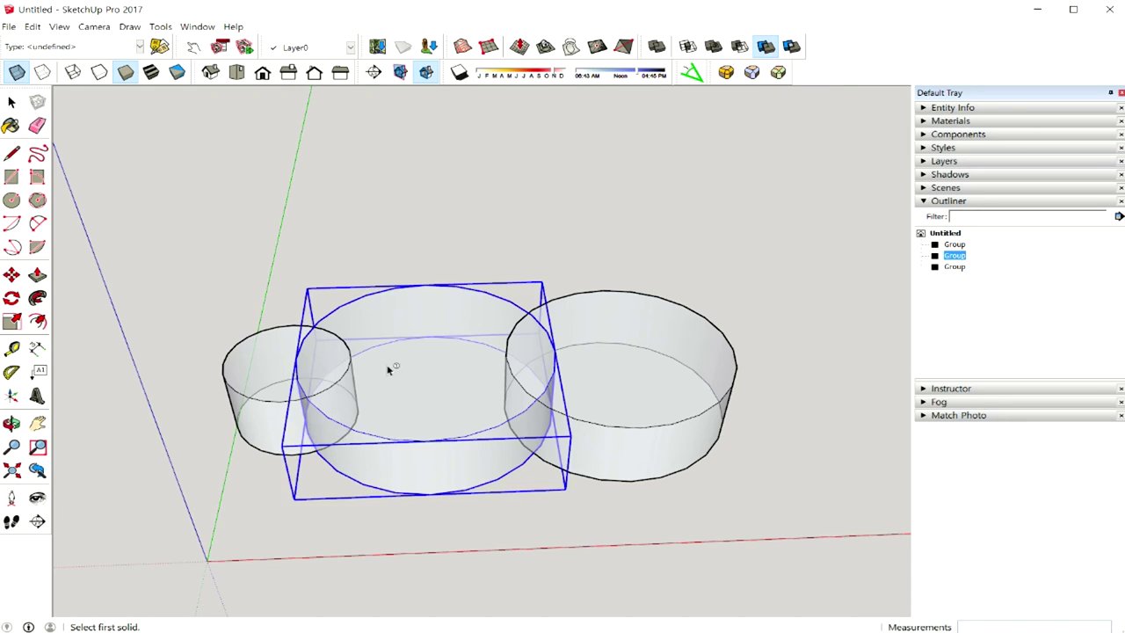
pyautogui.click(296, 385)
pyautogui.click(411, 379)
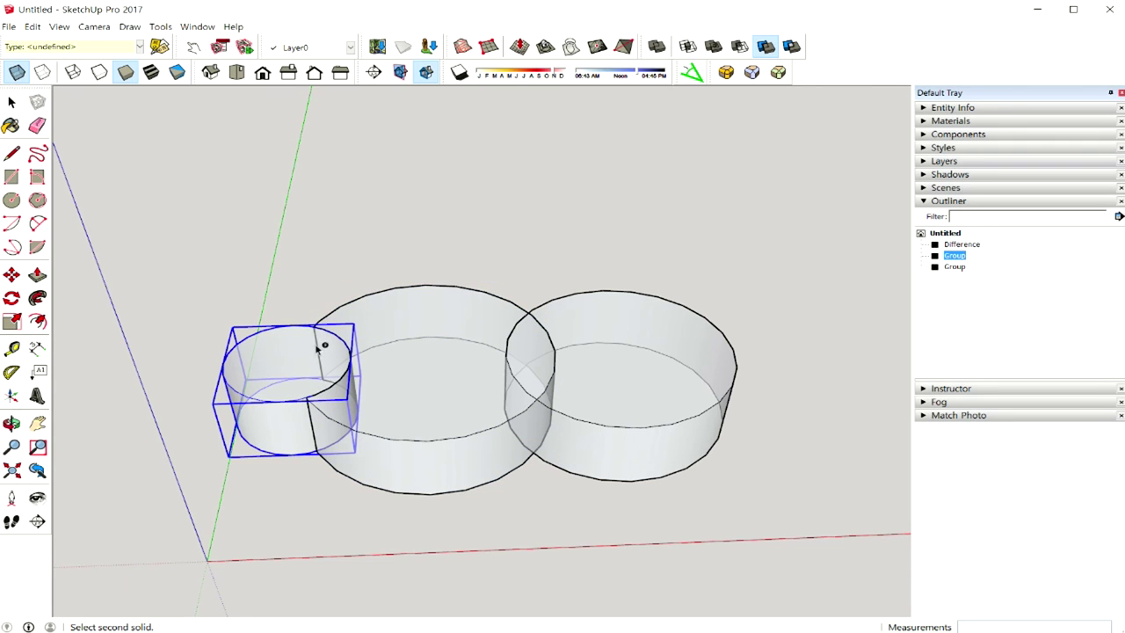
pyautogui.moveTo(326, 344); pyautogui.dragTo(419, 393, button='middle')
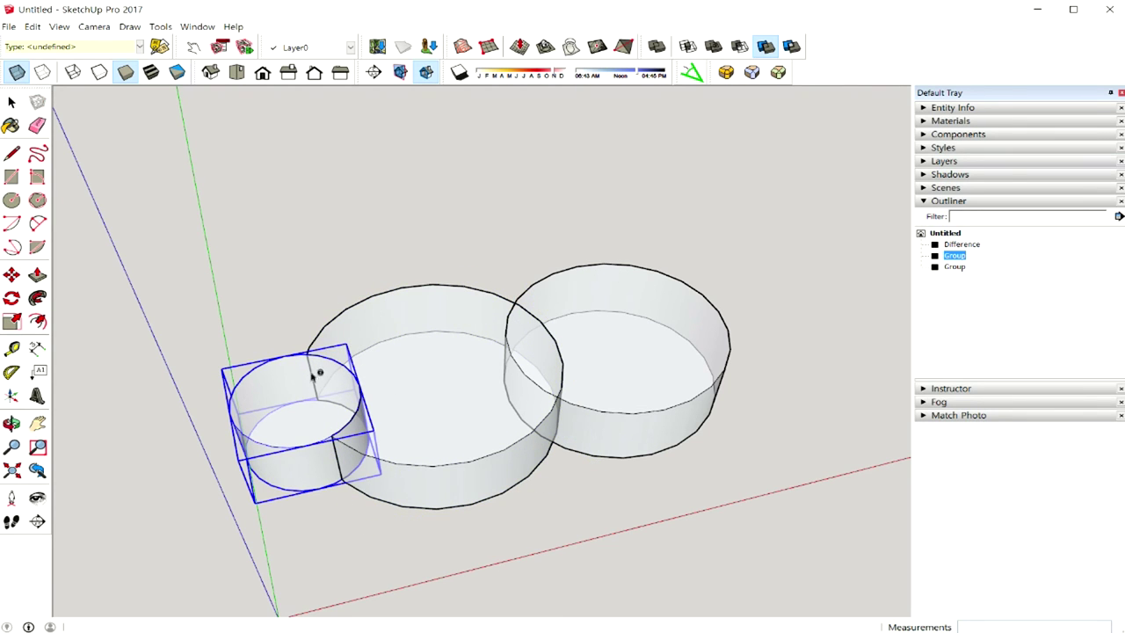
pyautogui.moveTo(296, 422); pyautogui.dragTo(577, 384, button='middle')
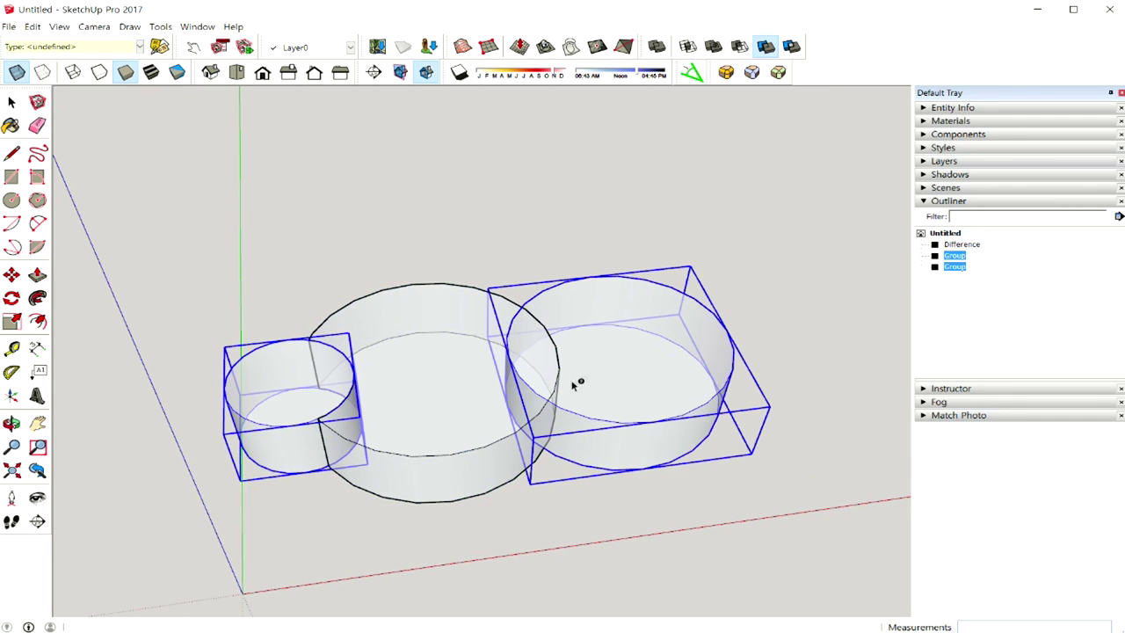
pyautogui.click(647, 359)
pyautogui.moveTo(648, 358)
pyautogui.mouseDown(button='middle')
pyautogui.moveTo(495, 389)
pyautogui.moveTo(401, 372)
pyautogui.mouseUp(button='middle')
pyautogui.keyDown('shift'); pyautogui.click(444, 409); pyautogui.keyUp('shift')
pyautogui.click(444, 409)
pyautogui.press('space')
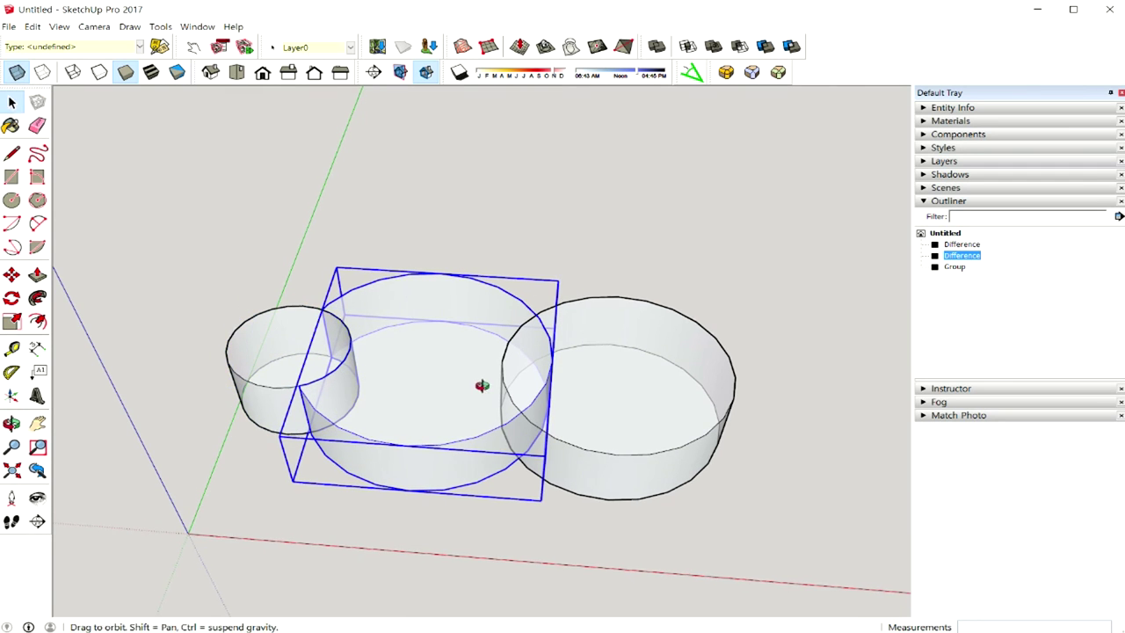
# Trim the right cylinder using the middle cylinder as the cutter, then check the result.
pyautogui.moveTo(483, 384); pyautogui.dragTo(540, 378, button='middle')
pyautogui.click(765, 45)
pyautogui.click(624, 372)
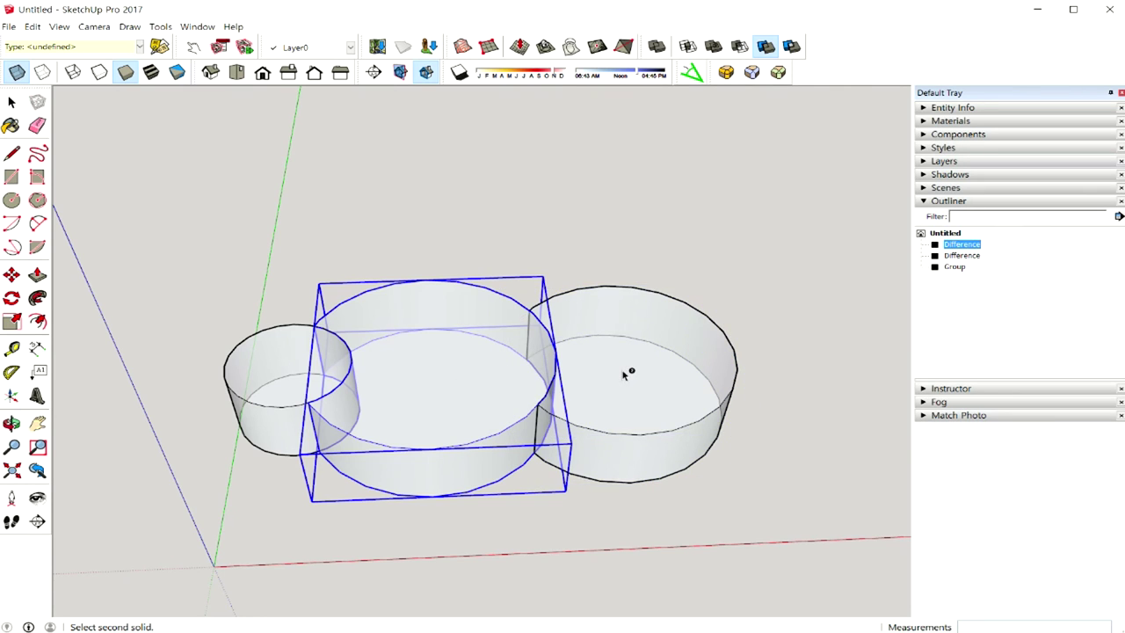
pyautogui.moveTo(545, 372)
pyautogui.mouseDown(button='middle')
pyautogui.moveTo(524, 446)
pyautogui.moveTo(532, 396)
pyautogui.mouseUp(button='middle')
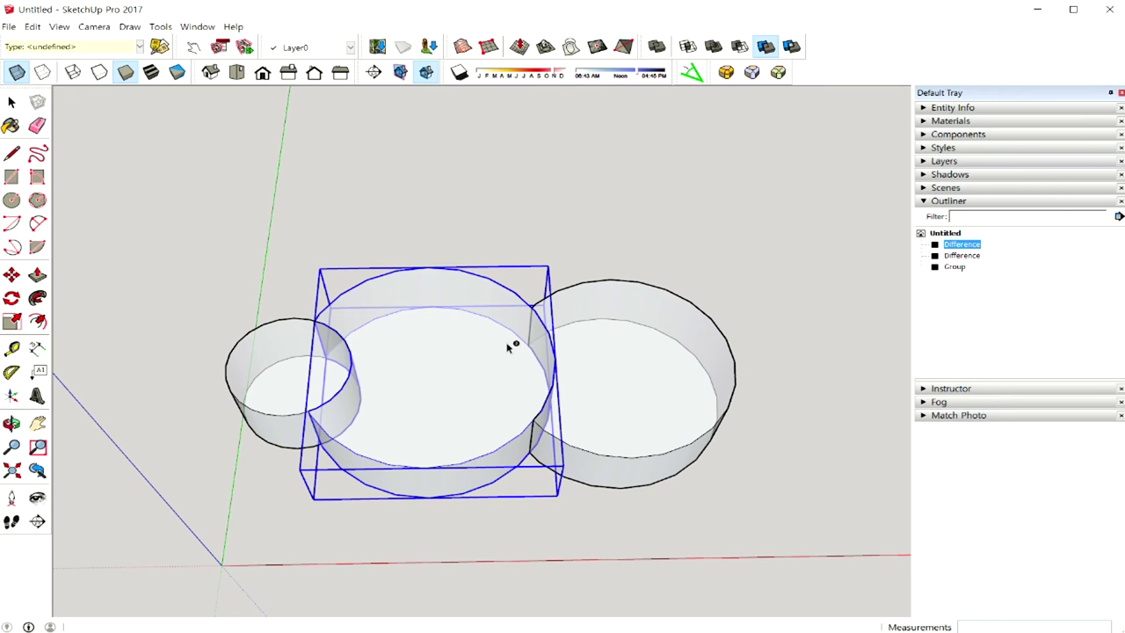
pyautogui.moveTo(492, 361); pyautogui.dragTo(497, 291, button='middle')
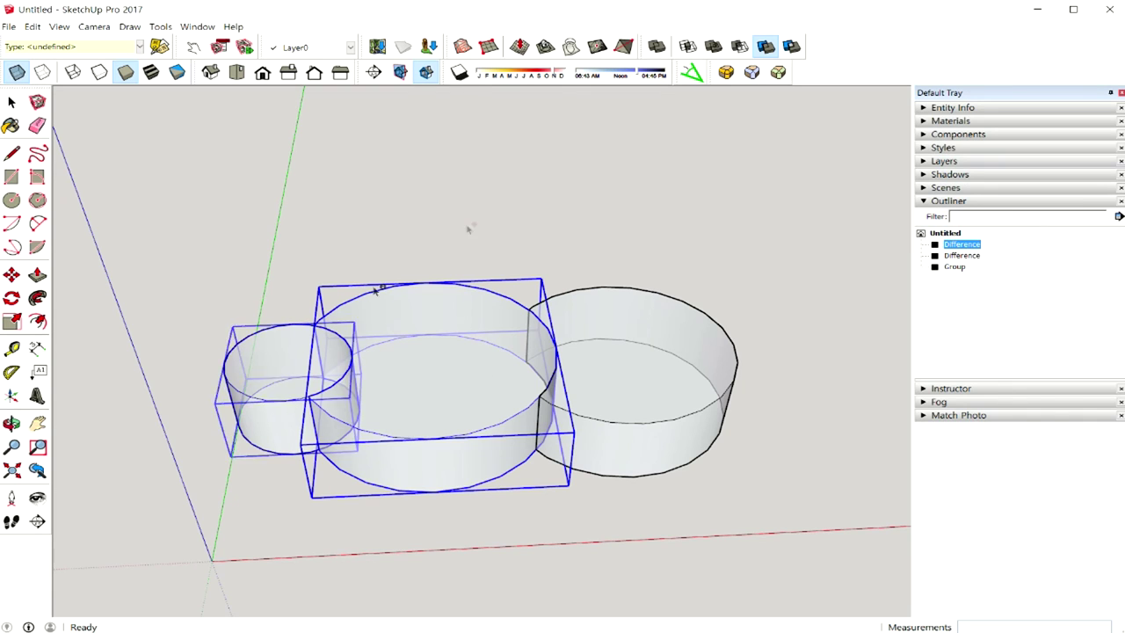
pyautogui.keyDown('shift'); pyautogui.click(597, 384); pyautogui.keyUp('shift')
# Undo the trims to get three whole overlapping cylinder groups and return to Select.
pyautogui.press('s')
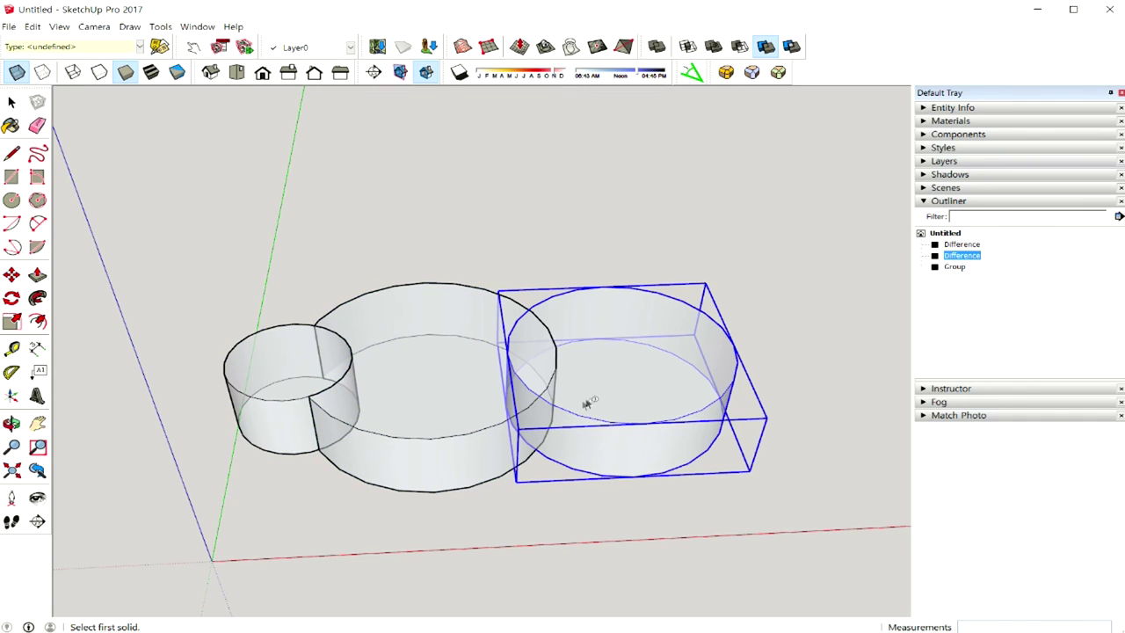
pyautogui.hotkey('ctrl', 'z')
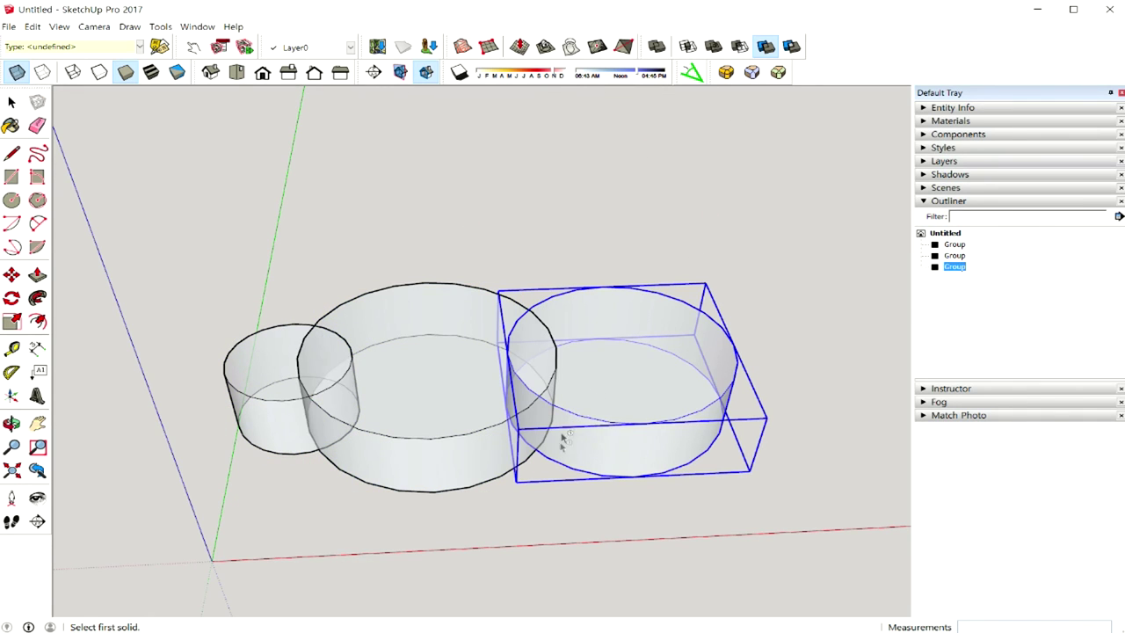
pyautogui.press('space')
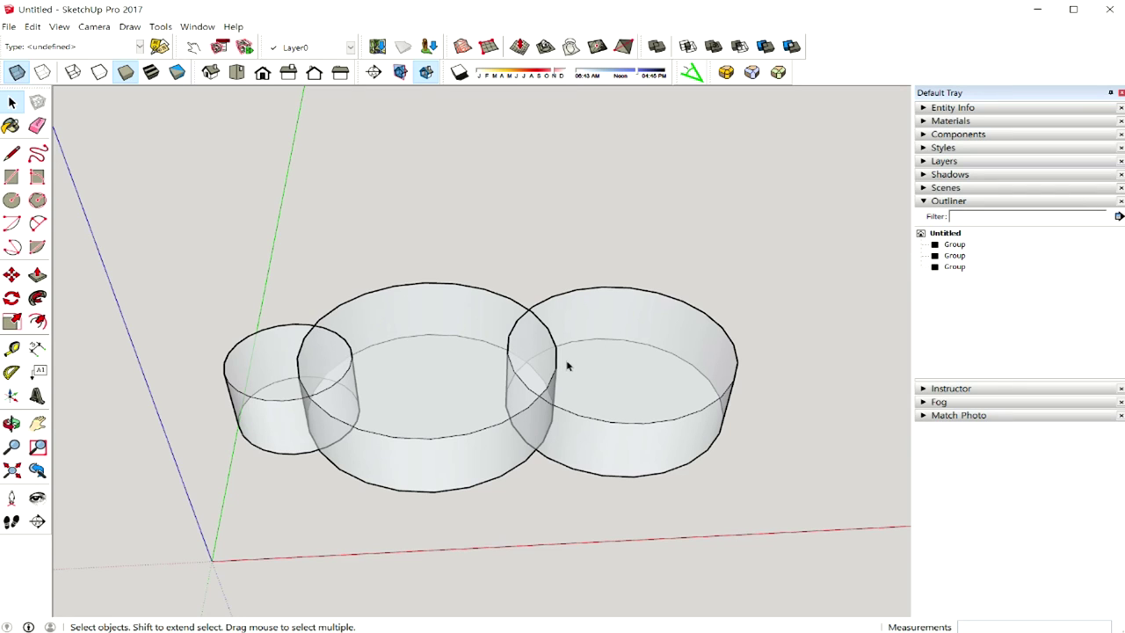
# Split the left cylinder against the middle cylinder with Solid Tools > Split.
pyautogui.click(790, 47)
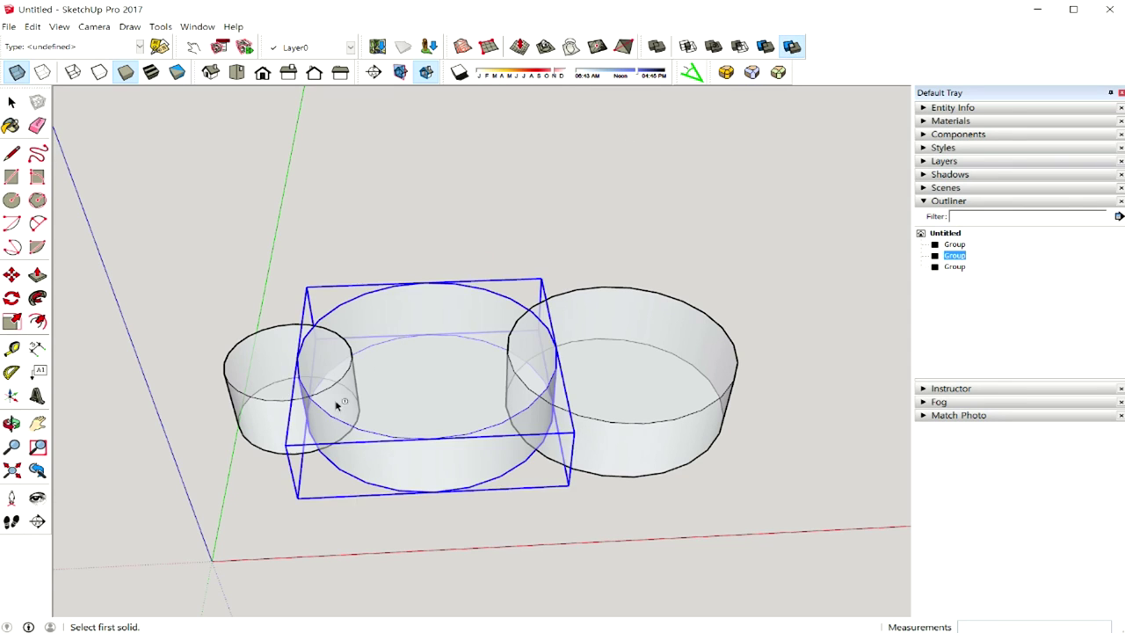
pyautogui.click(269, 394)
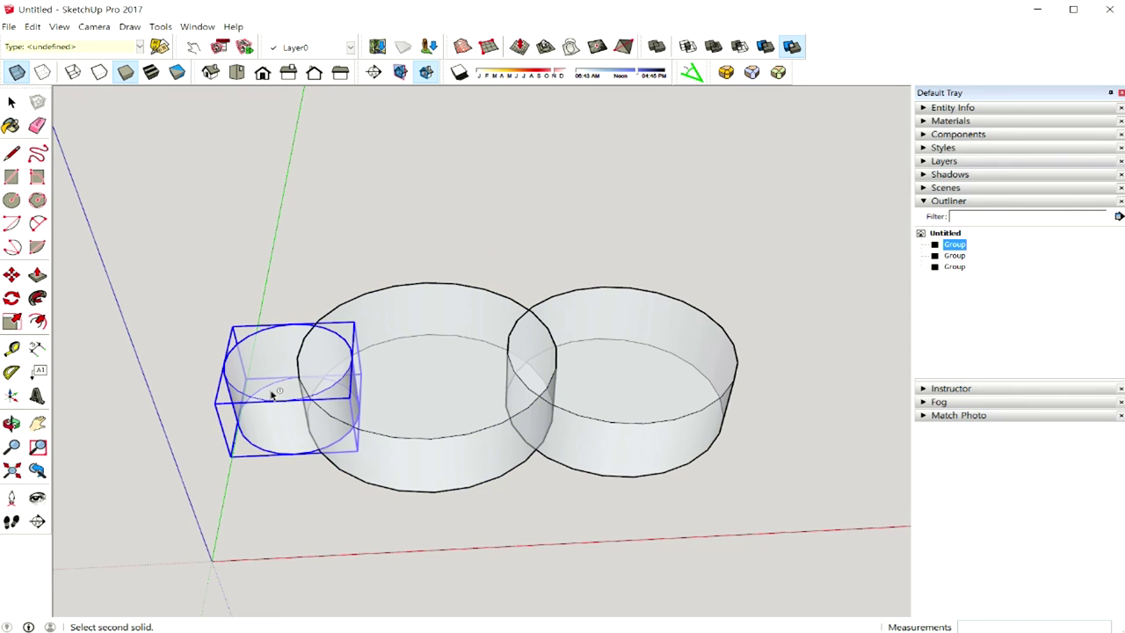
pyautogui.click(416, 388)
pyautogui.press('space')
pyautogui.moveTo(409, 383)
pyautogui.mouseDown(button='middle')
pyautogui.moveTo(425, 503)
pyautogui.moveTo(409, 512)
pyautogui.moveTo(402, 500)
pyautogui.mouseUp(button='middle')
pyautogui.moveTo(381, 382); pyautogui.dragTo(392, 329, button='middle')
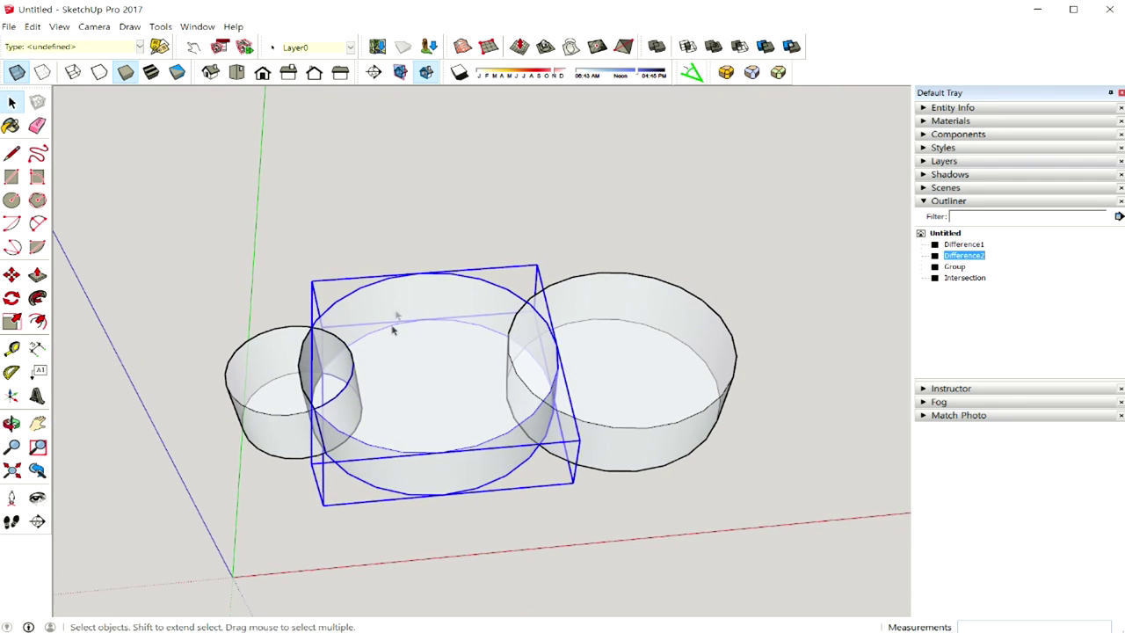
# Select the Difference1, Intersection and Difference2 pieces in turn to inspect each one.
pyautogui.click(281, 386)
pyautogui.click(337, 382)
pyautogui.click(279, 387)
pyautogui.click(329, 385)
pyautogui.click(369, 384)
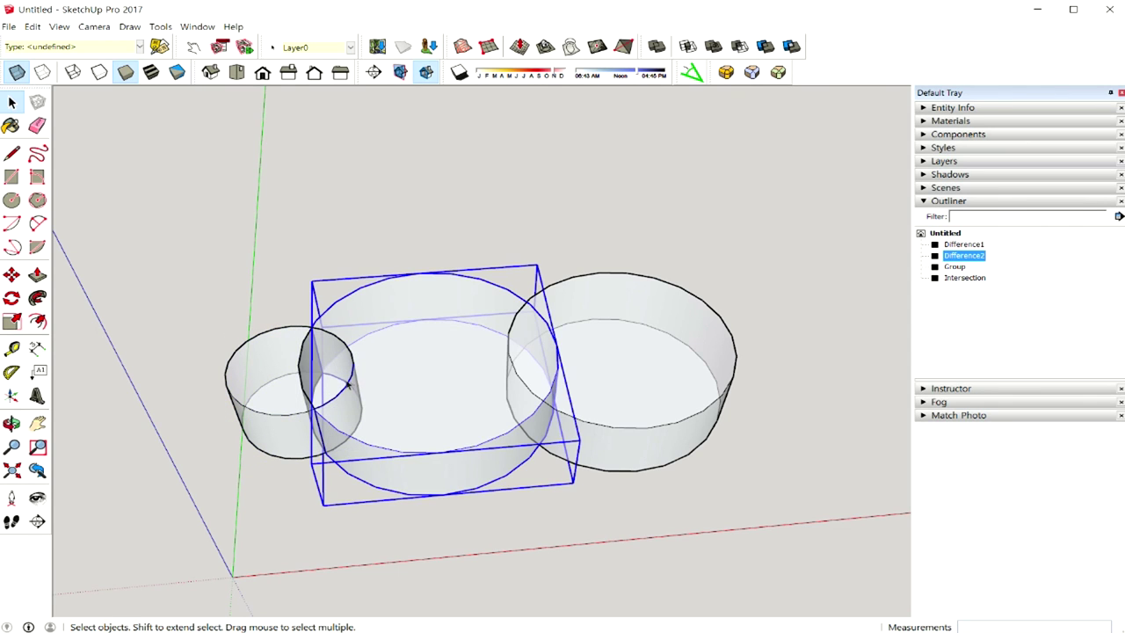
pyautogui.click(277, 390)
pyautogui.click(327, 386)
pyautogui.click(376, 385)
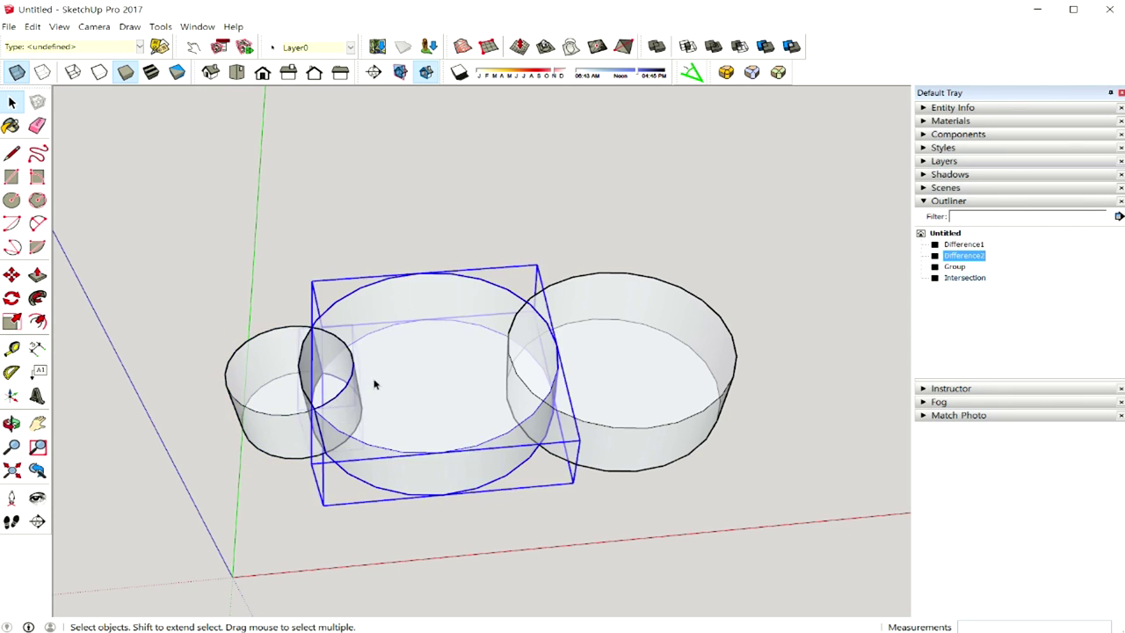
pyautogui.click(284, 396)
pyautogui.click(338, 392)
pyautogui.click(397, 389)
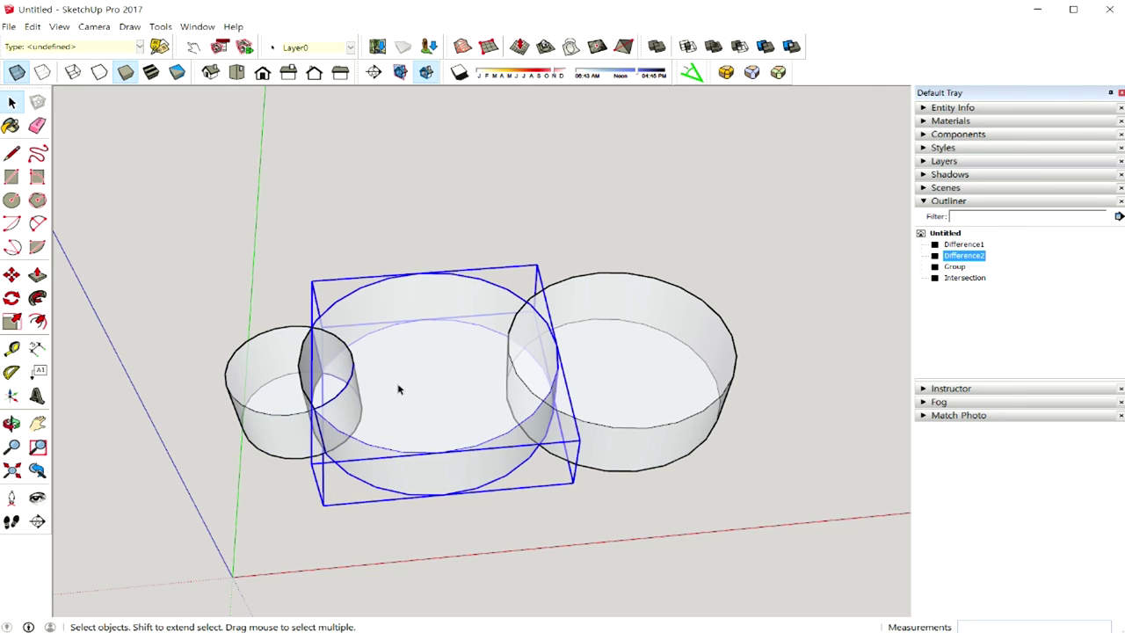
pyautogui.click(264, 402)
pyautogui.click(316, 401)
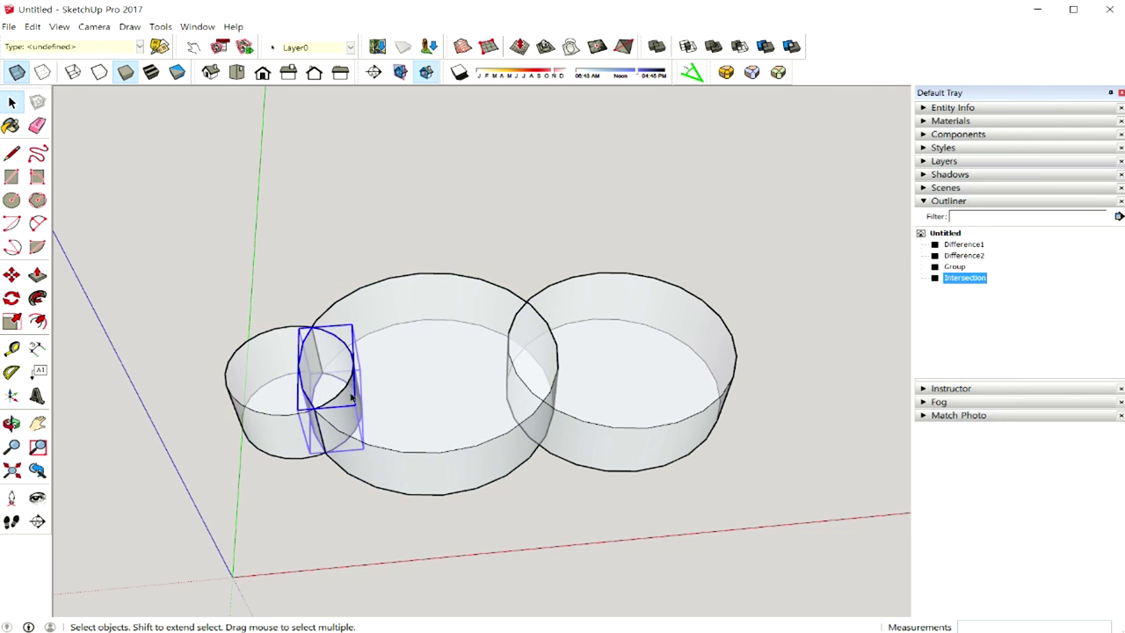
pyautogui.click(391, 396)
pyautogui.click(269, 398)
pyautogui.click(333, 395)
pyautogui.click(395, 392)
pyautogui.click(281, 400)
pyautogui.click(324, 393)
pyautogui.click(398, 392)
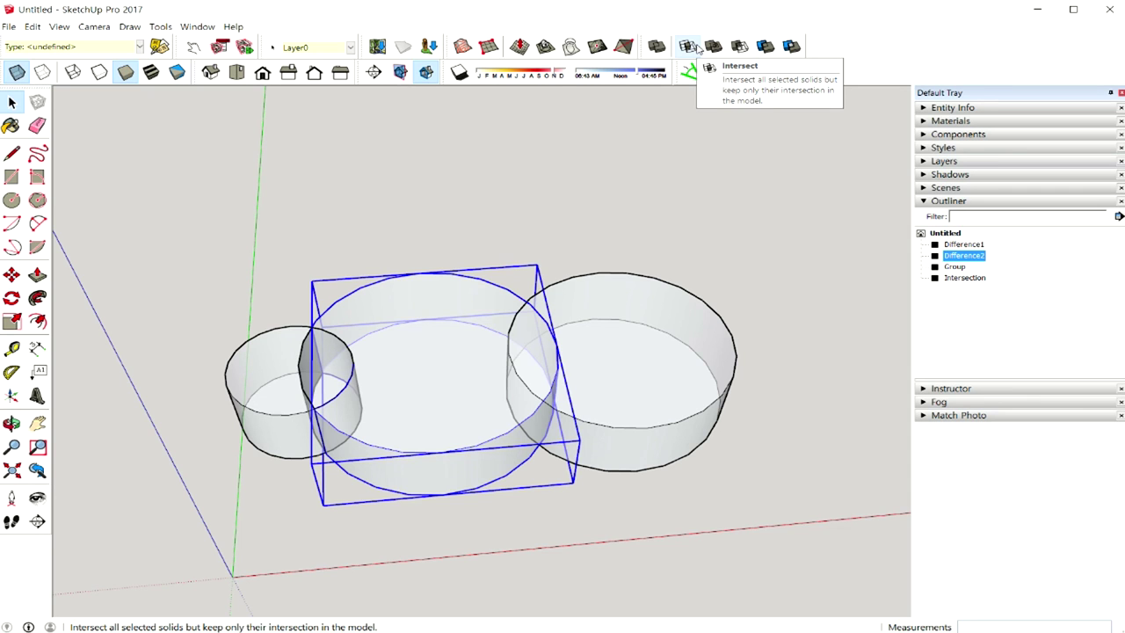
pyautogui.moveTo(633, 343); pyautogui.dragTo(577, 311, button='middle')
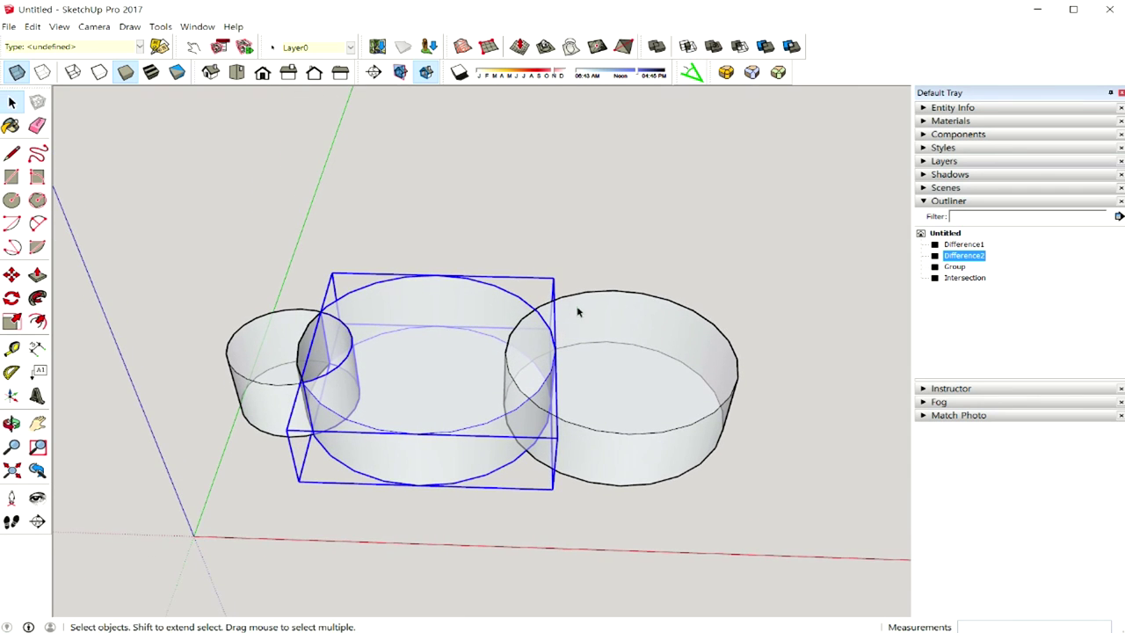
pyautogui.moveTo(653, 296)
pyautogui.mouseDown(button='middle')
pyautogui.moveTo(514, 384)
pyautogui.moveTo(554, 358)
pyautogui.mouseUp(button='middle')
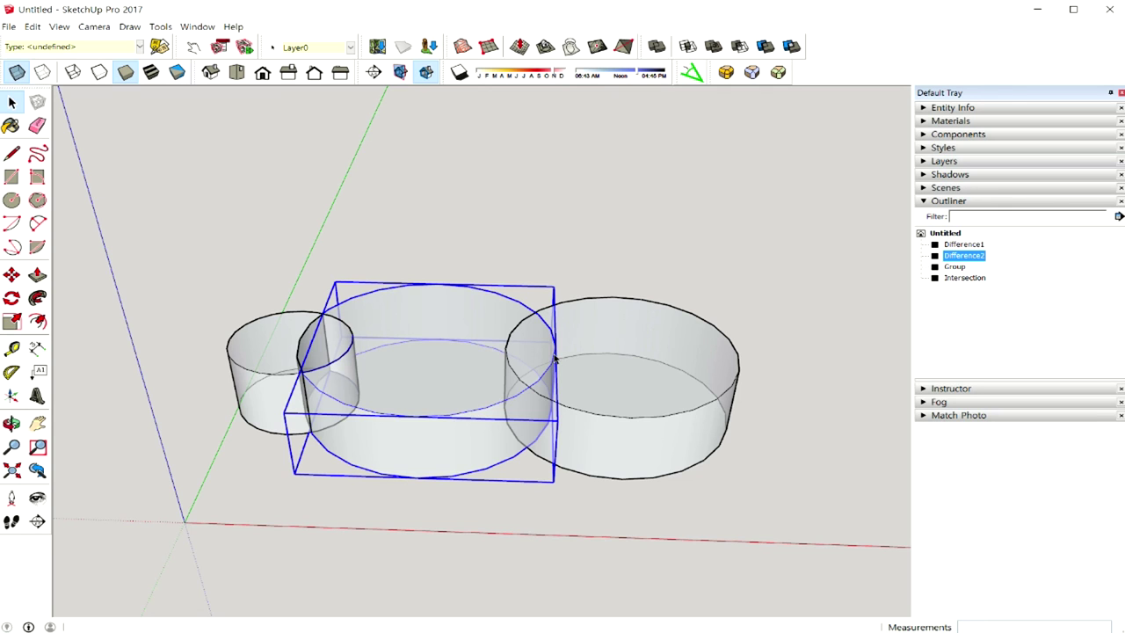
pyautogui.moveTo(647, 445)
pyautogui.mouseDown(button='middle')
pyautogui.moveTo(667, 432)
pyautogui.moveTo(538, 436)
pyautogui.moveTo(680, 427)
pyautogui.mouseUp(button='middle')
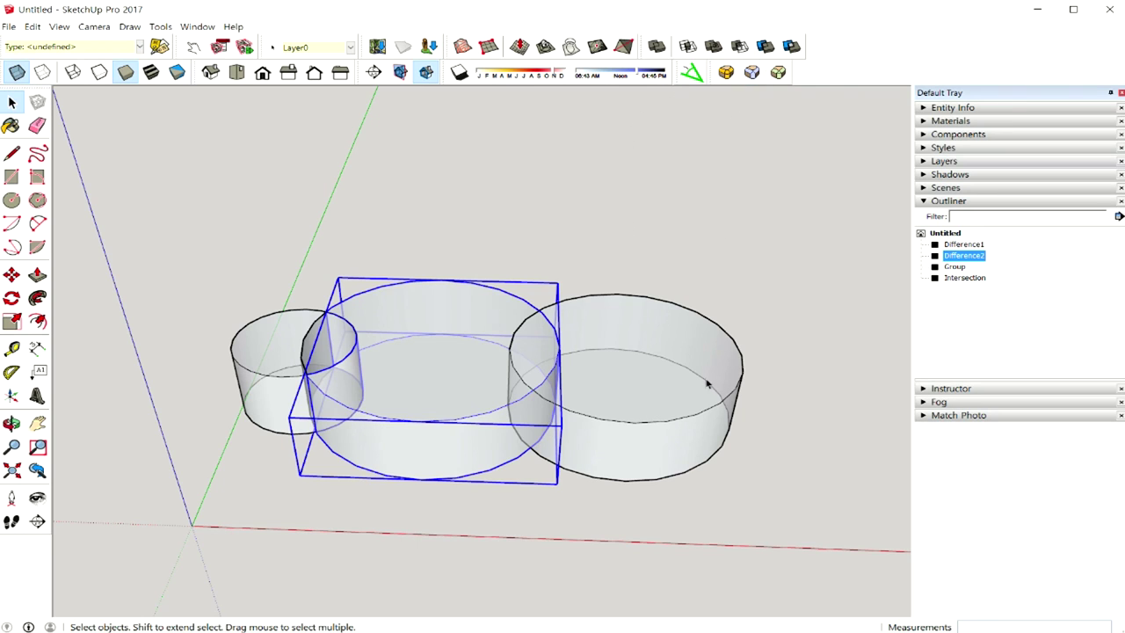
pyautogui.moveTo(705, 383); pyautogui.dragTo(635, 383, button='middle')
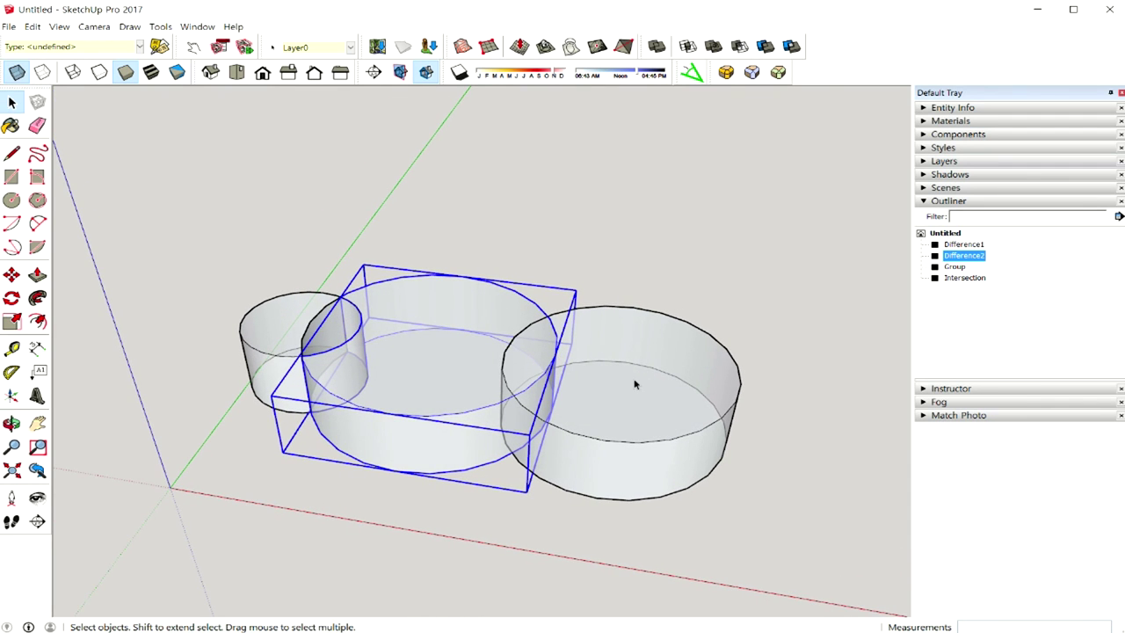
pyautogui.moveTo(634, 383); pyautogui.dragTo(749, 377, button='middle')
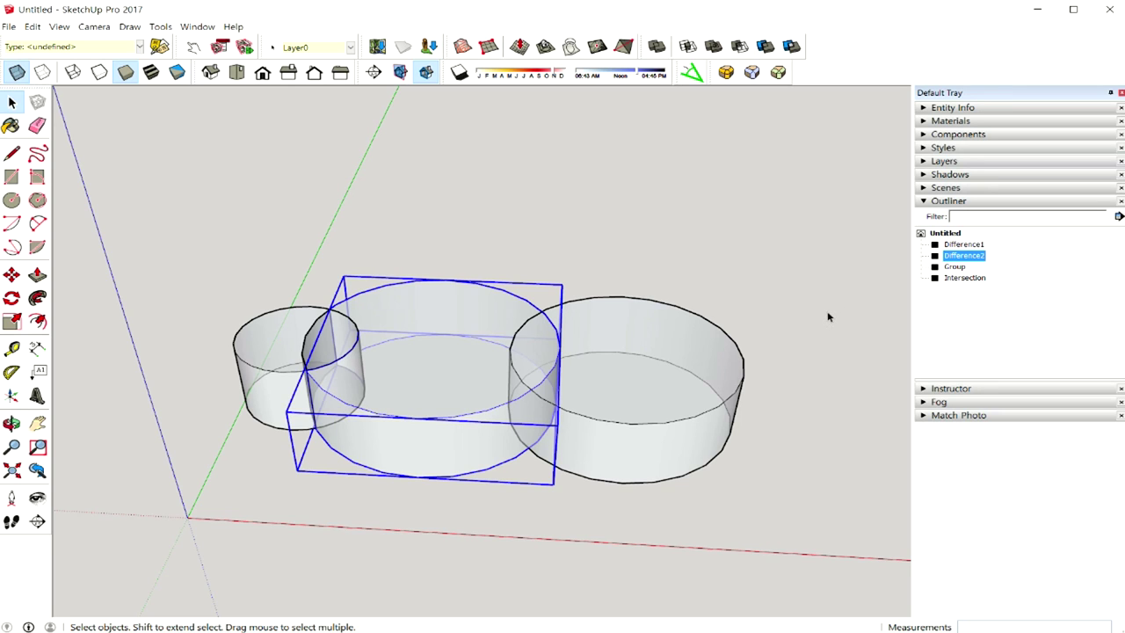
pyautogui.moveTo(747, 339); pyautogui.dragTo(761, 334, button='middle')
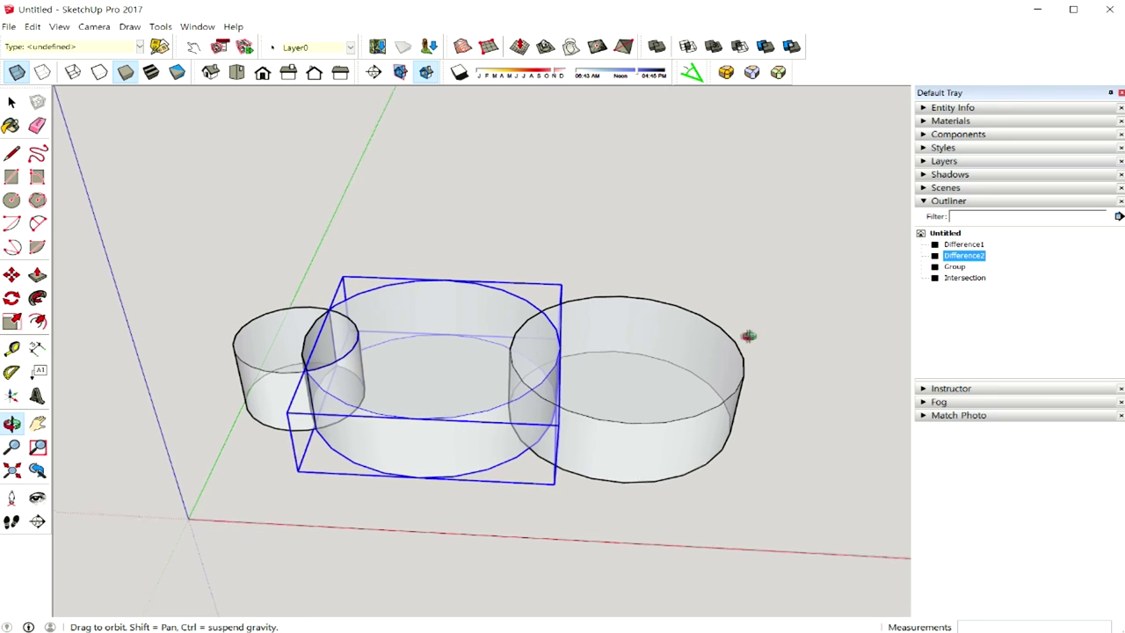
pyautogui.click(763, 347)
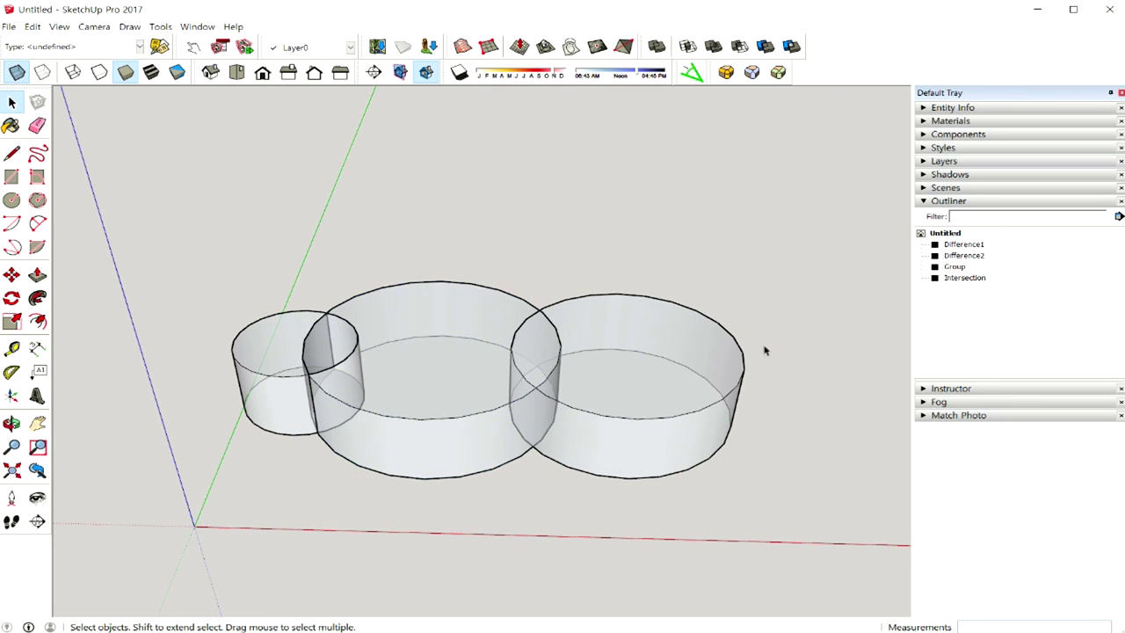
pyautogui.moveTo(764, 344); pyautogui.dragTo(788, 344, button='middle')
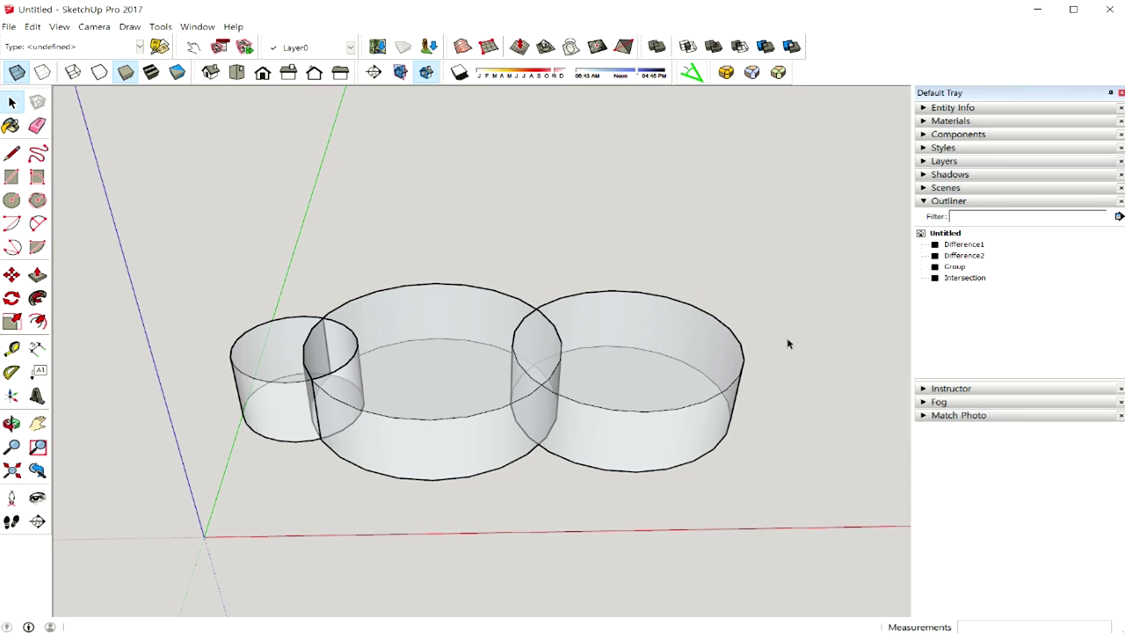